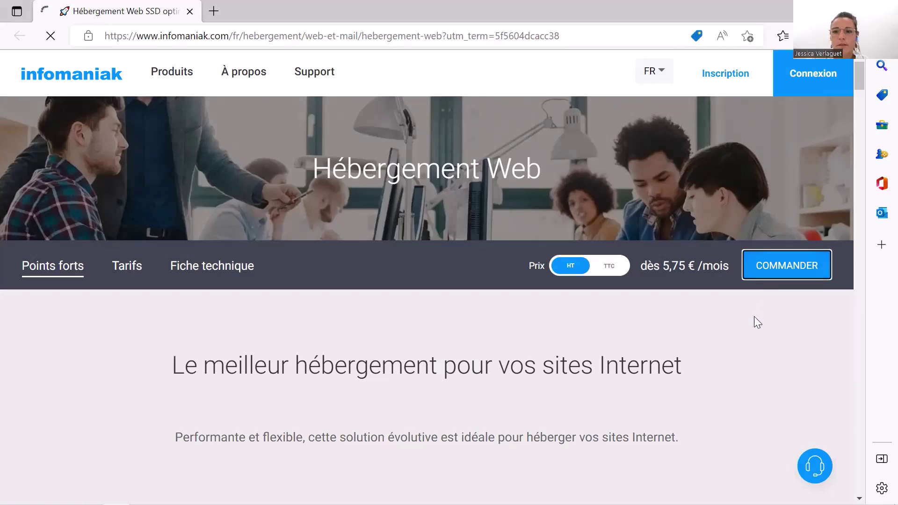
Start ordering the Web Hosting pack with COMMANDER on the Hébergement Web offer page
left_click(762, 273)
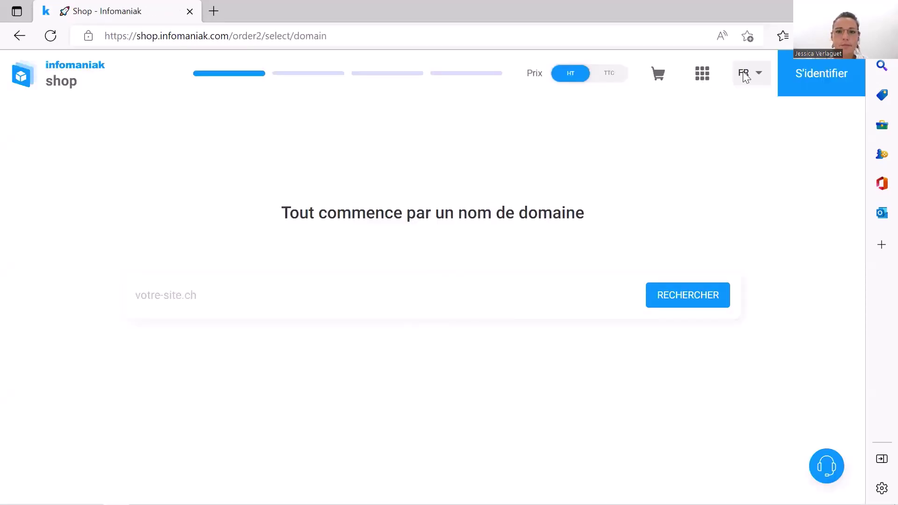
Search the shop for a domain name based on the owner's name
left_click(295, 288)
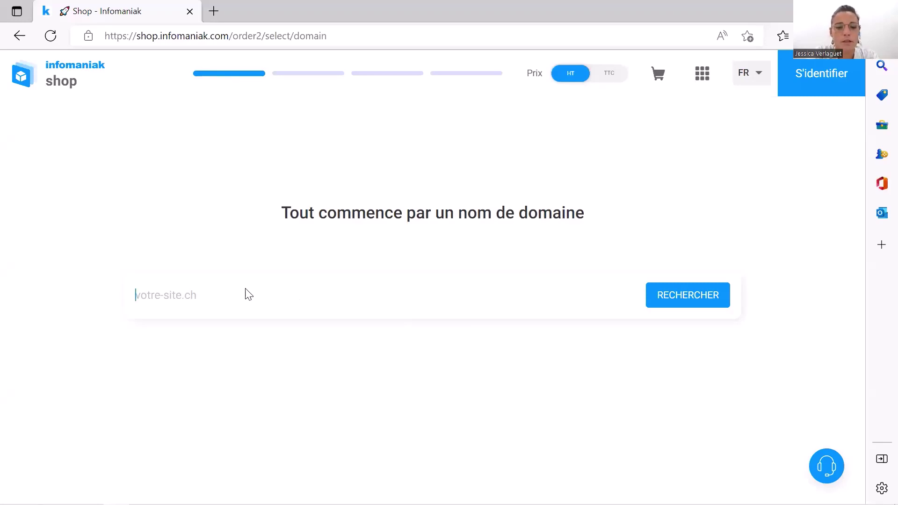
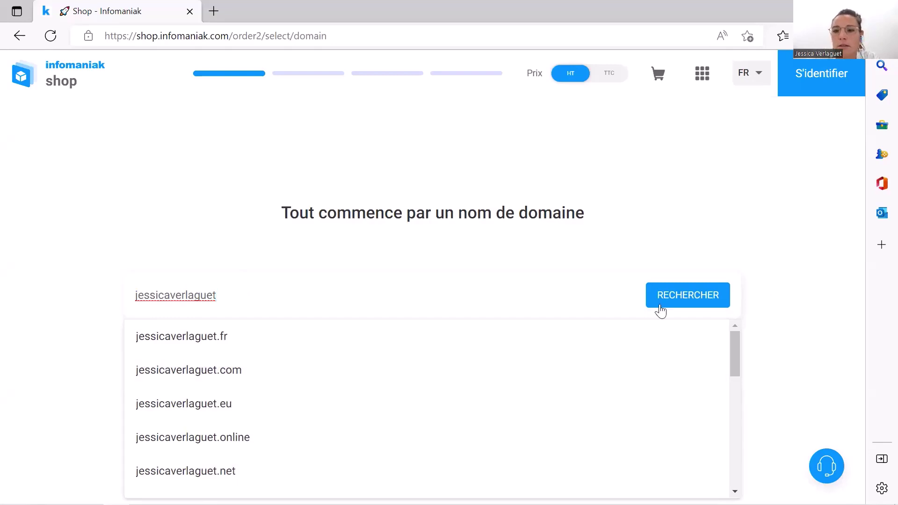
left_click(690, 298)
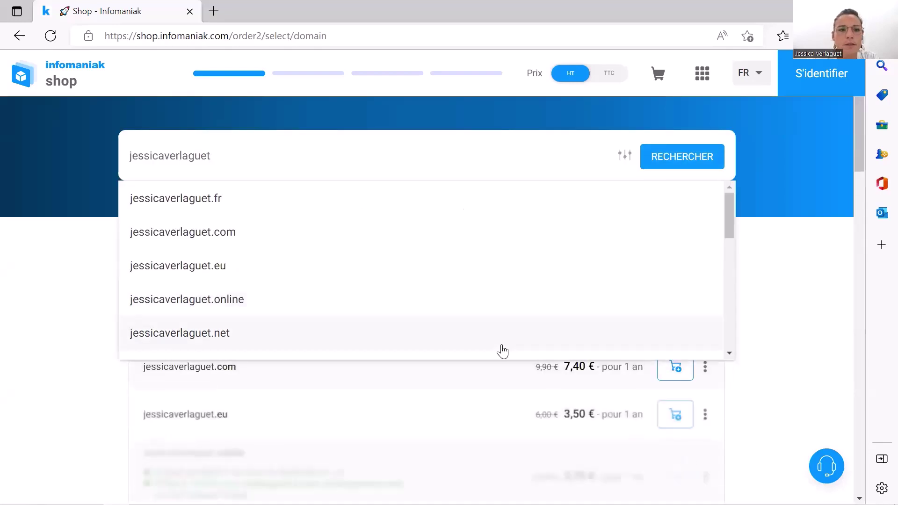
Close the suggestion list and scroll through the domain results, e.g. .fr 4,50 € and .com 7,40 €
left_click(796, 374)
scroll(356, 374, "down", 1)
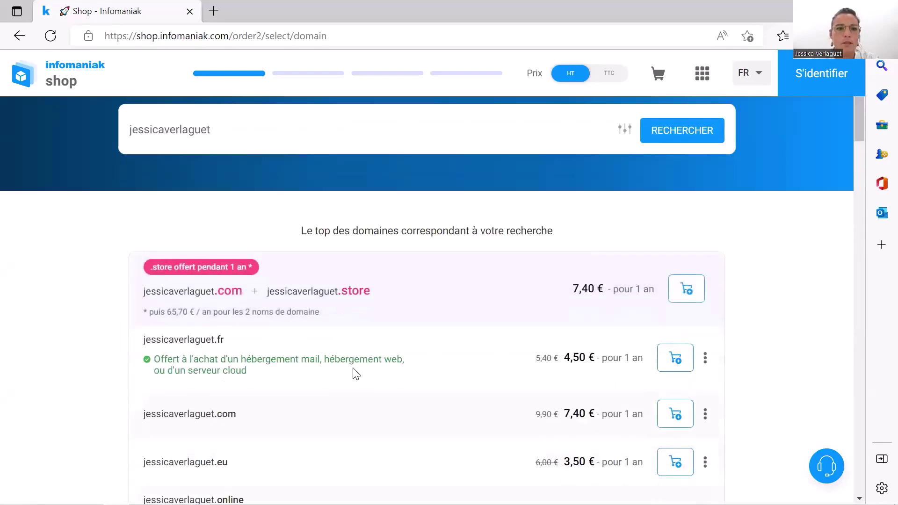
scroll(356, 375, "down", 1)
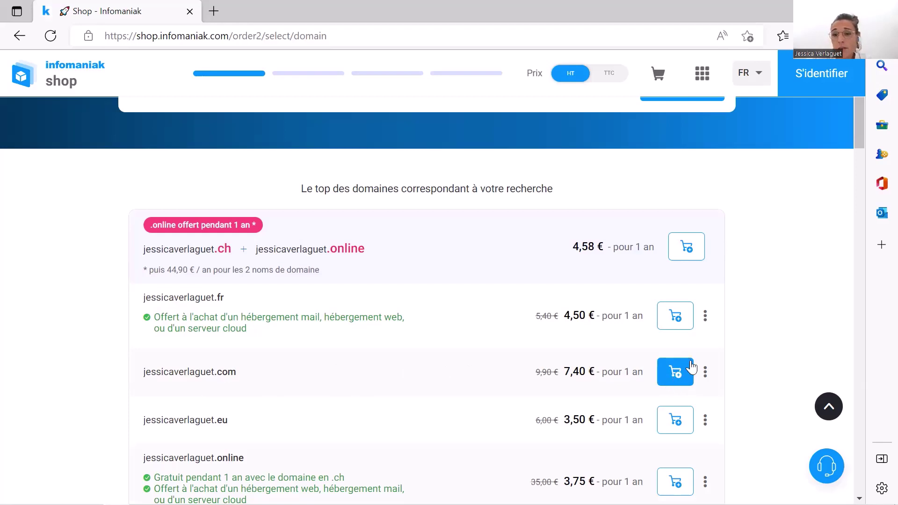
Add the .com domain at 7,40 € to the cart, continue, and choose to create a new account
left_click(673, 386)
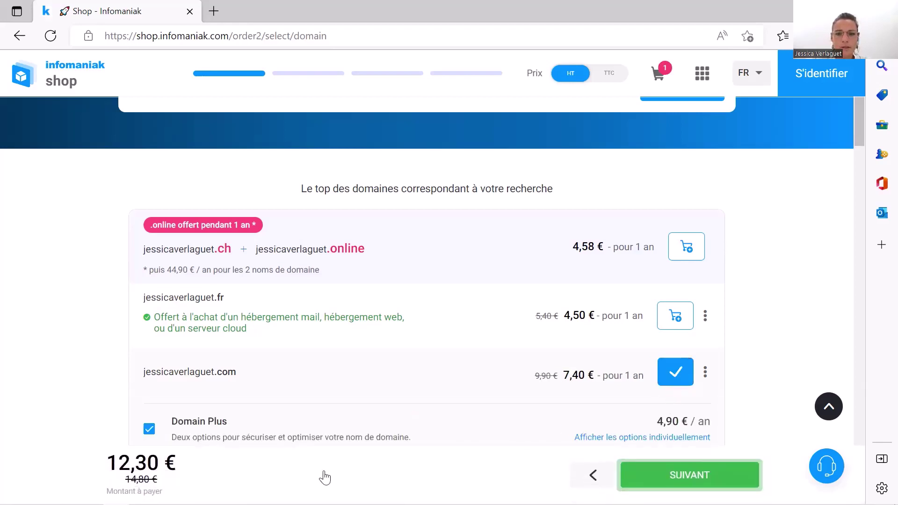
left_click(689, 474)
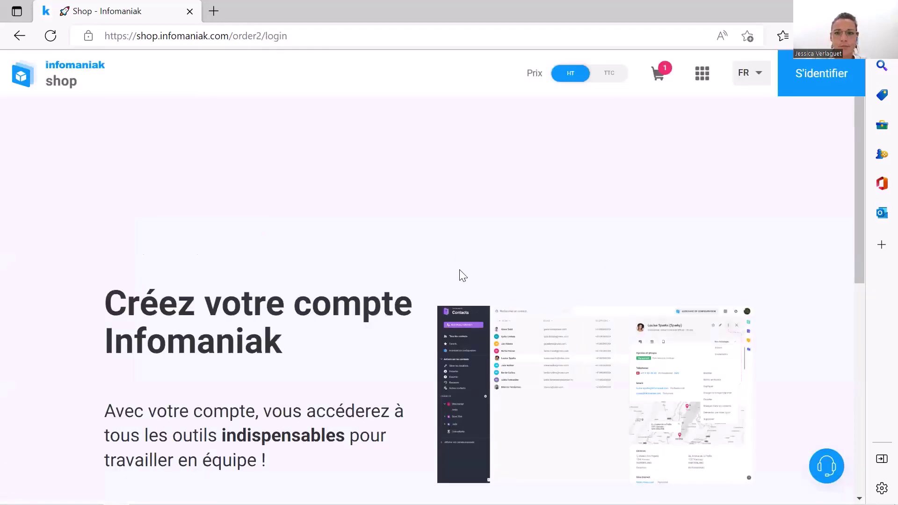
scroll(457, 272, "down", 2)
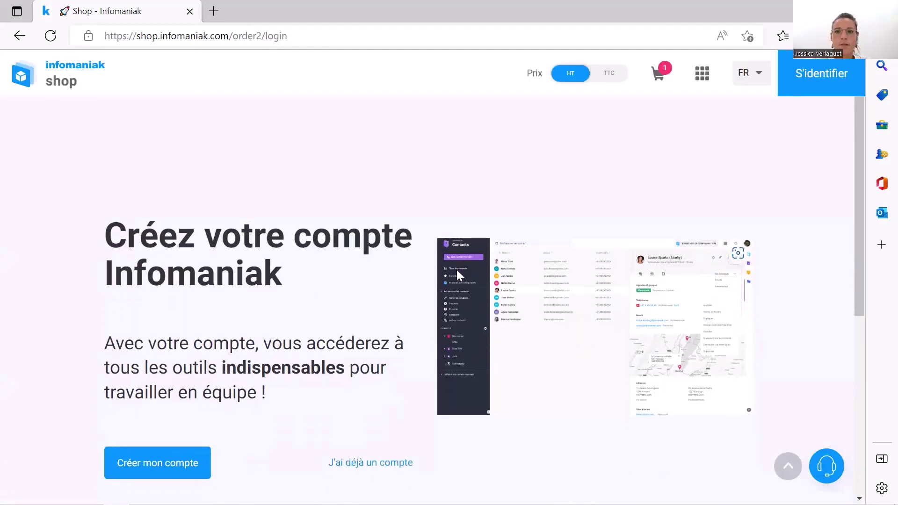
scroll(457, 274, "down", 2)
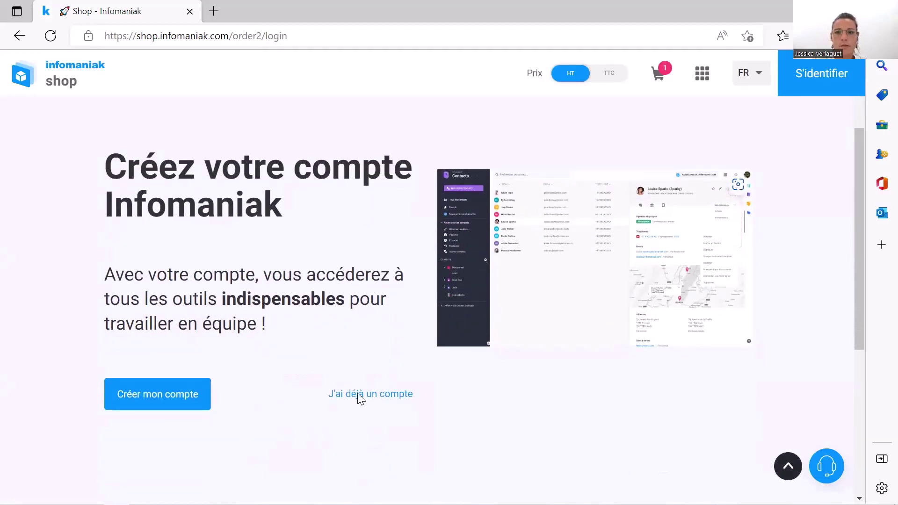
scroll(556, 478, "up", 2)
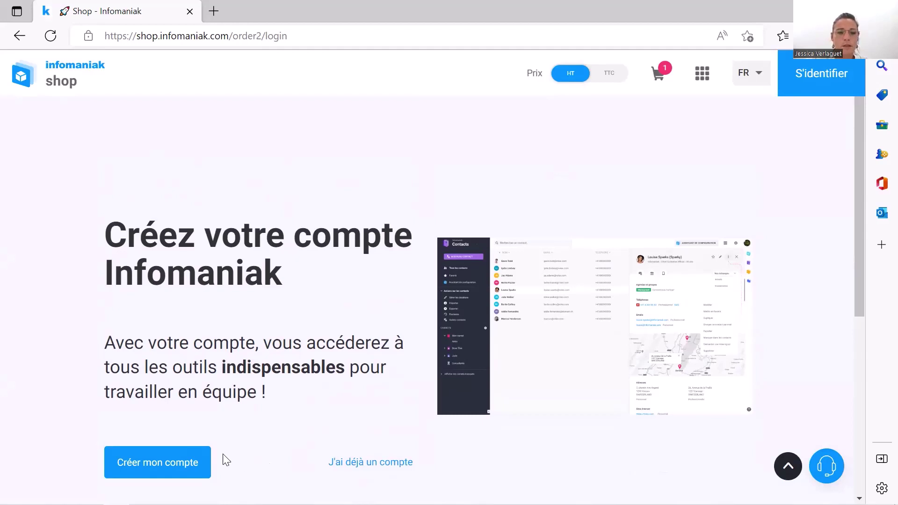
left_click(177, 474)
Register as 'Une entreprise' and enter the company's official name, fixing a typo
scroll(188, 475, "up", 5)
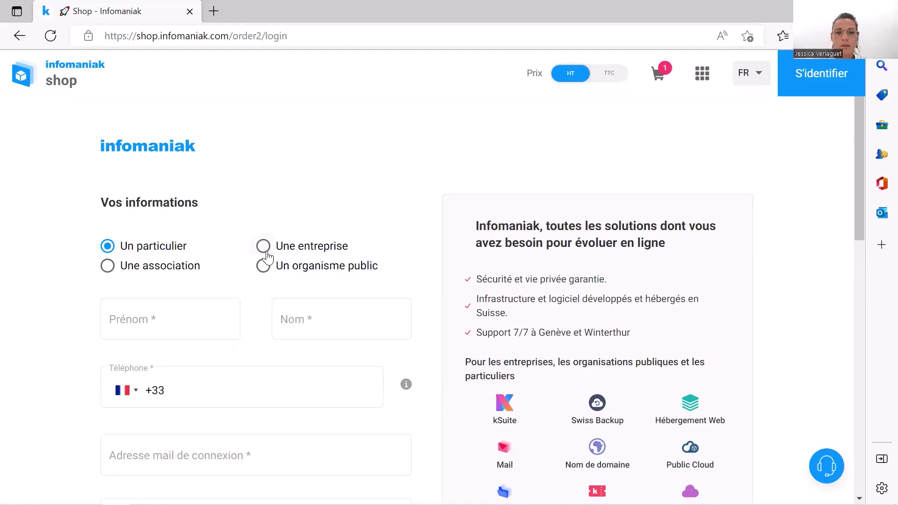
left_click(263, 247)
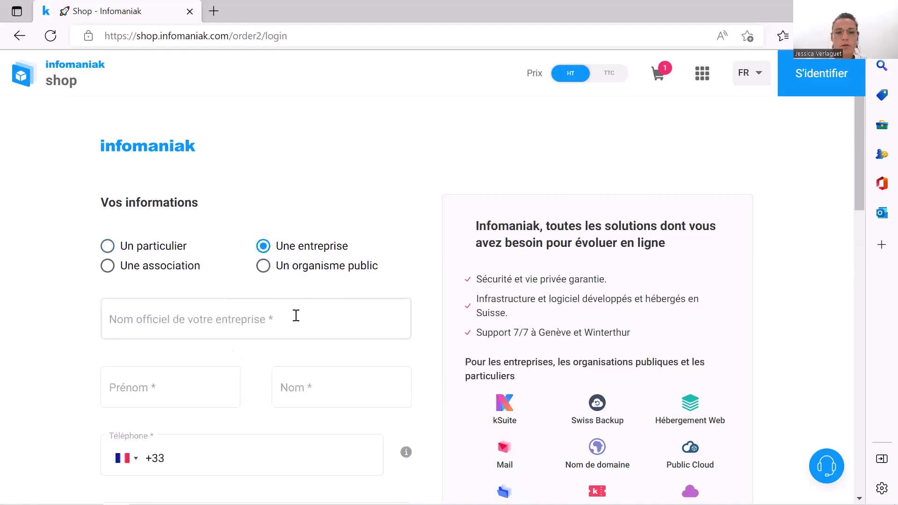
left_click(276, 321)
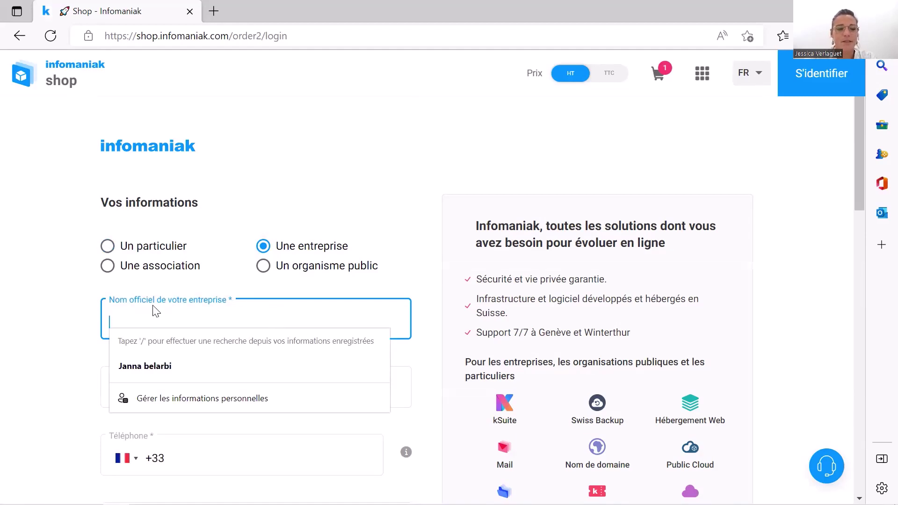
left_click(73, 322)
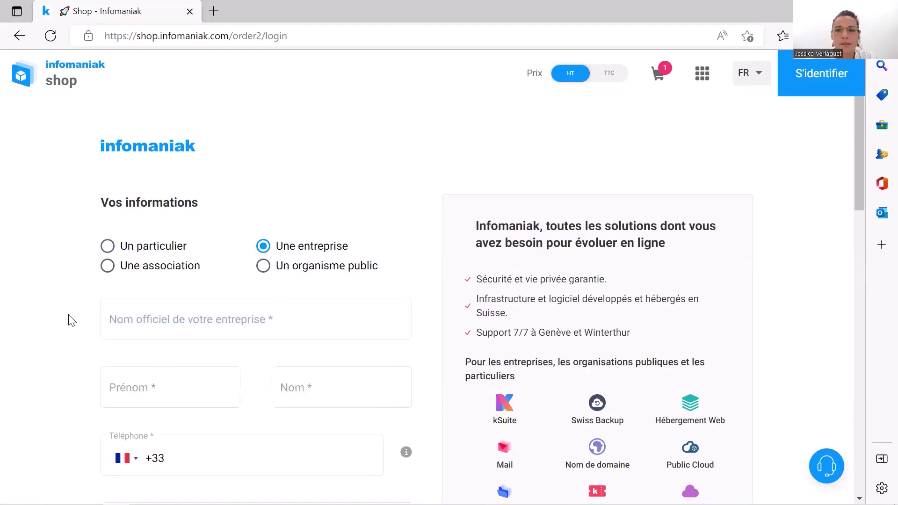
left_click(154, 326)
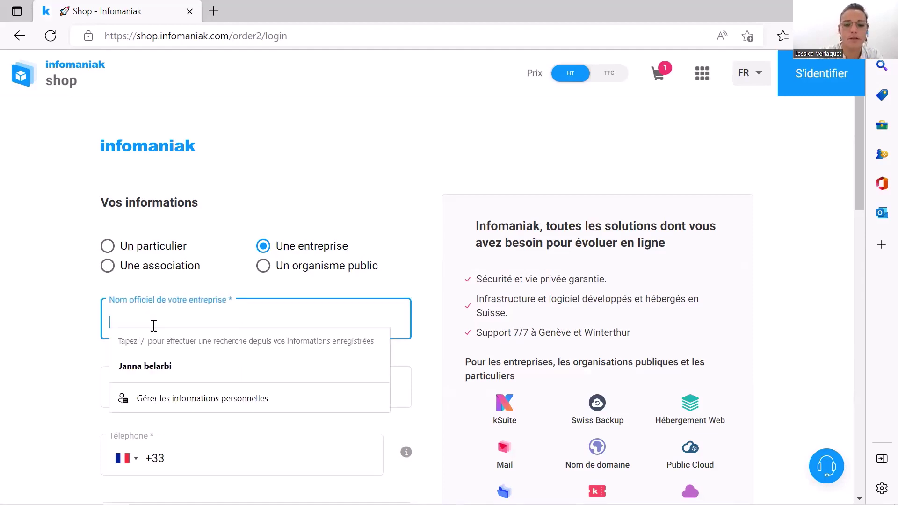
type("ELYCOOP")
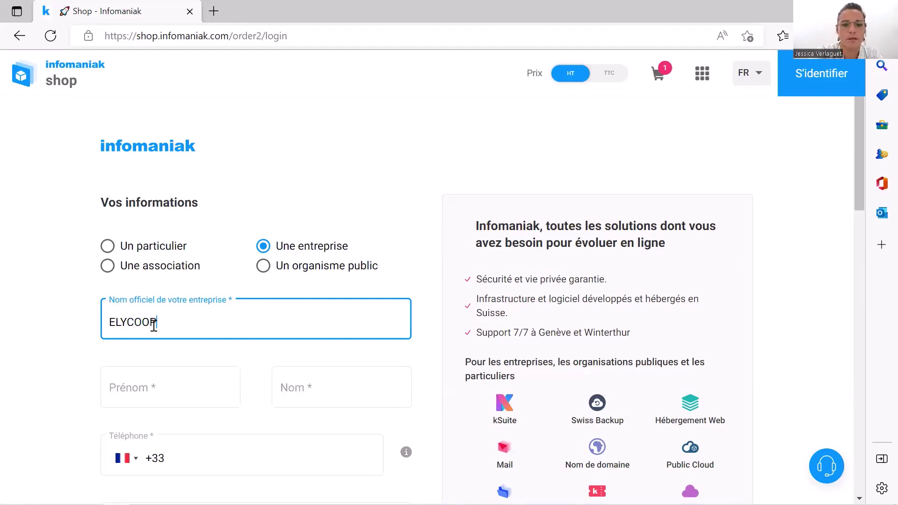
type("-Verlaguet")
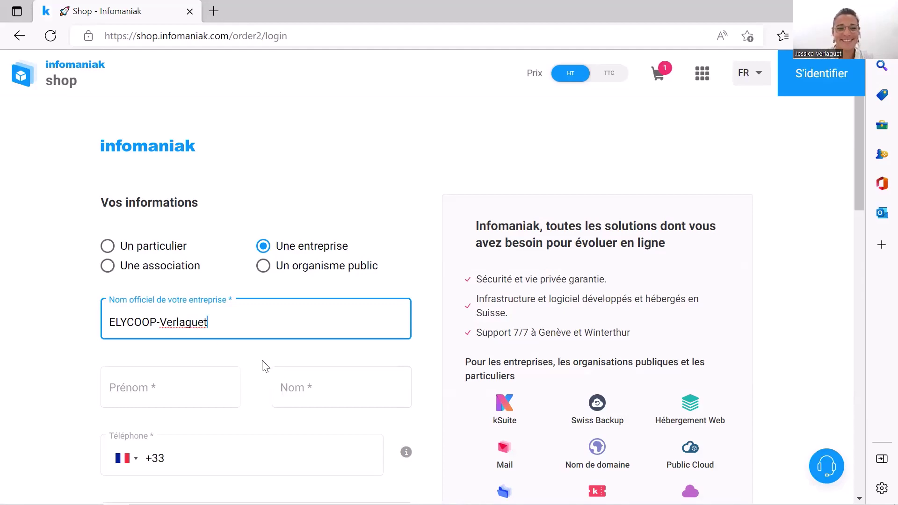
scroll(255, 349, "down", 1)
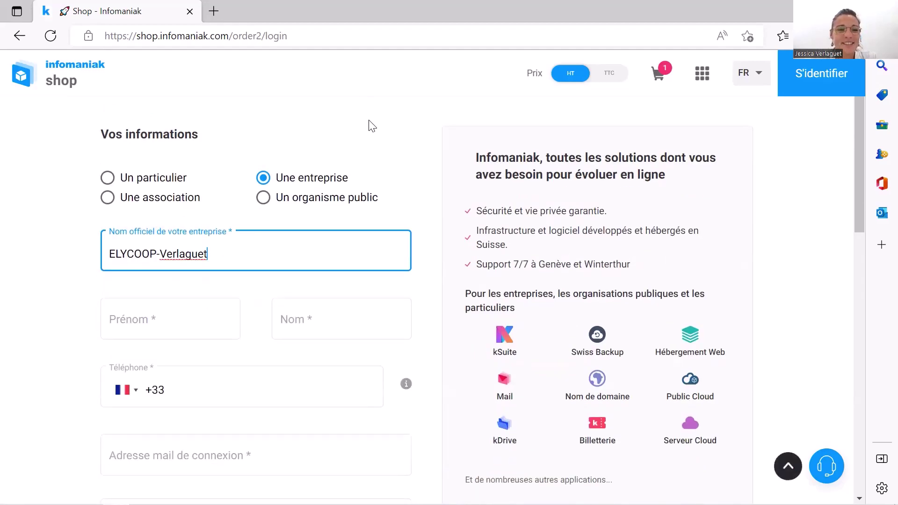
Enter the contact's first name, last name and phone number
left_click(184, 318)
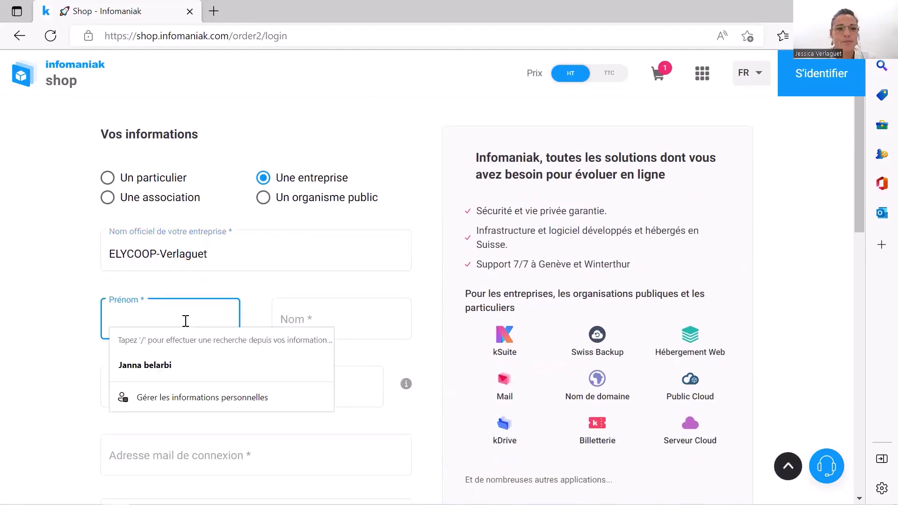
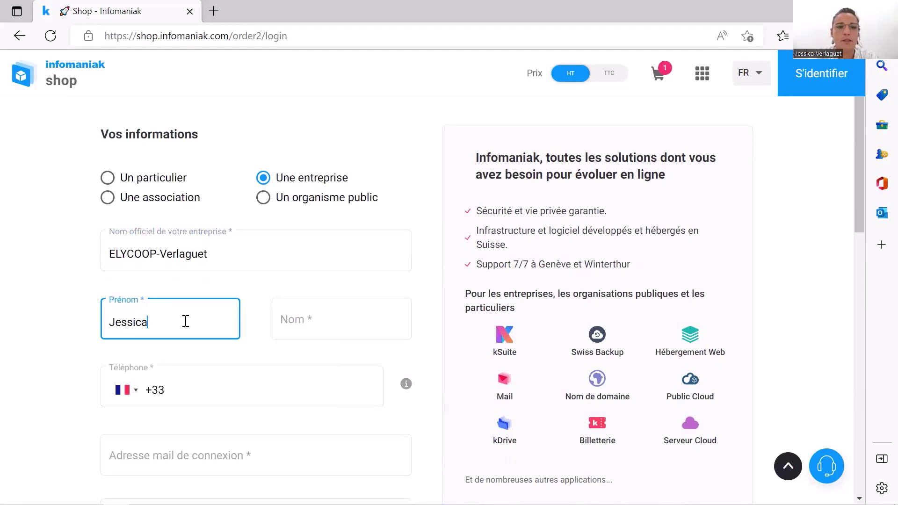
key("Tab")
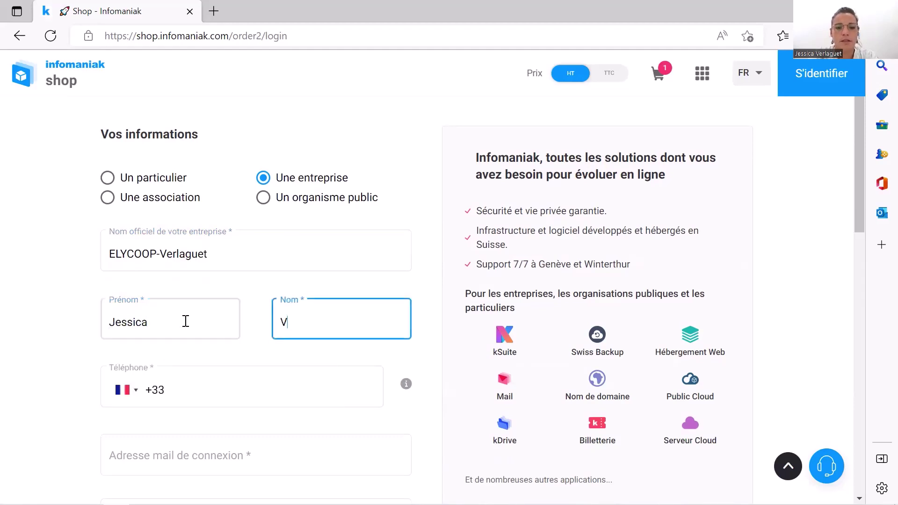
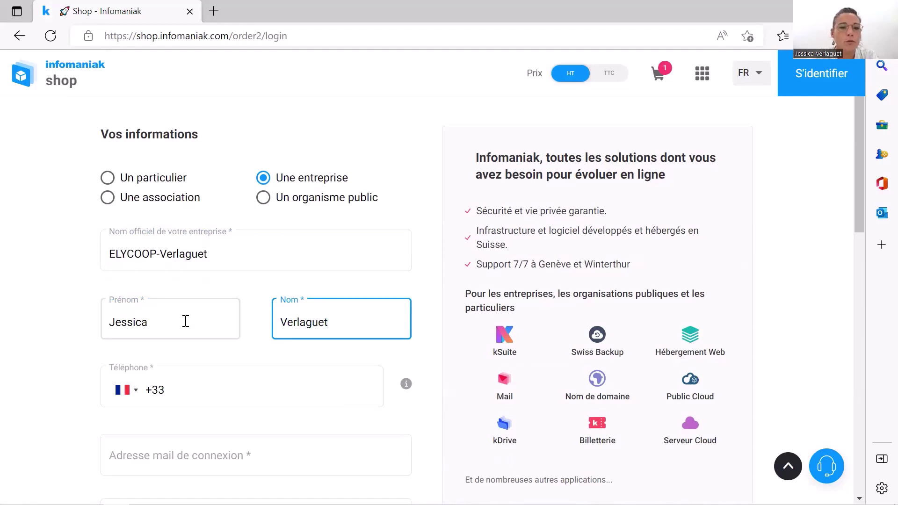
left_click(183, 397)
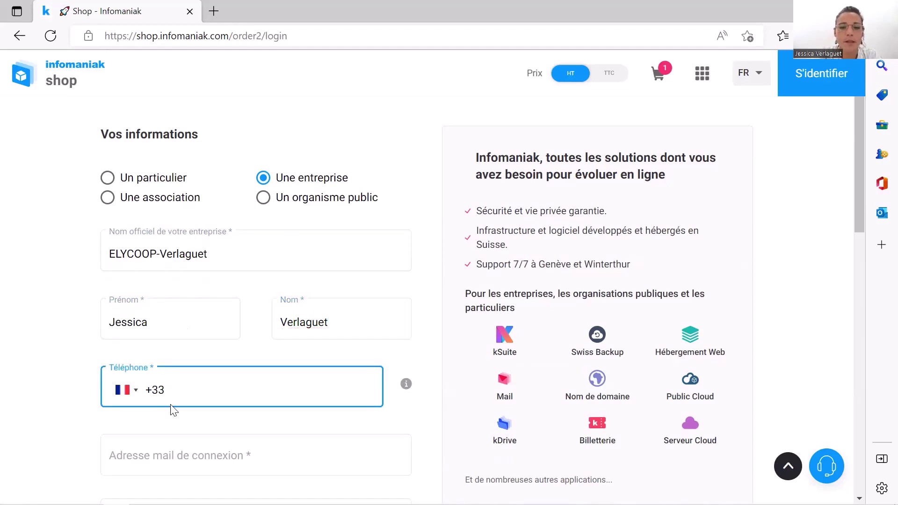
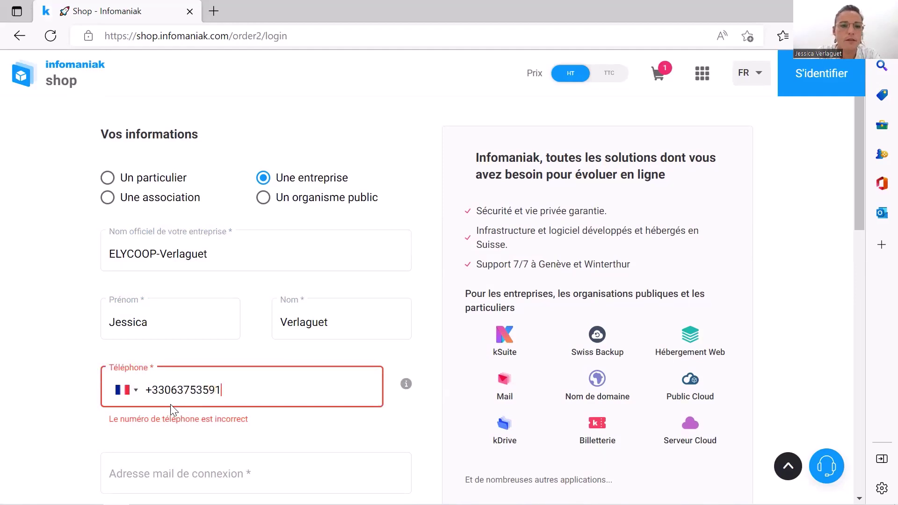
Enter the login e-mail address and a password meeting all four strength criteria
left_click(188, 457)
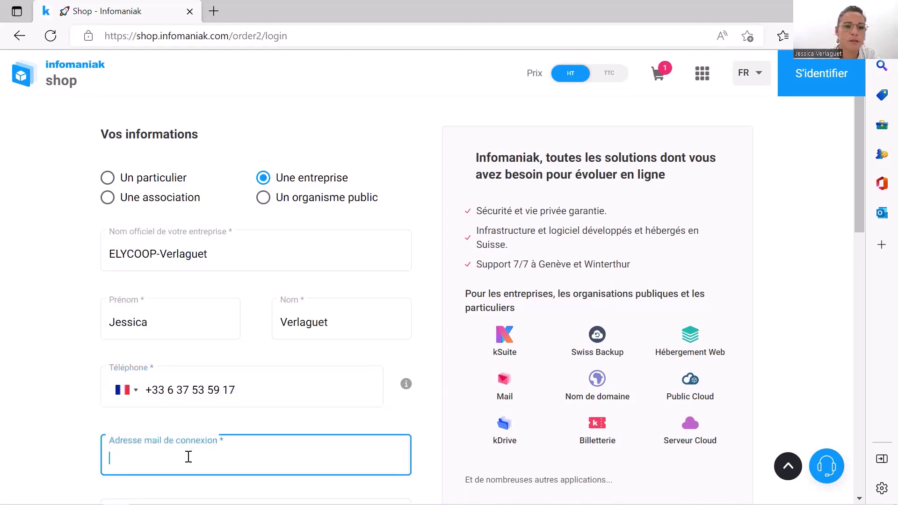
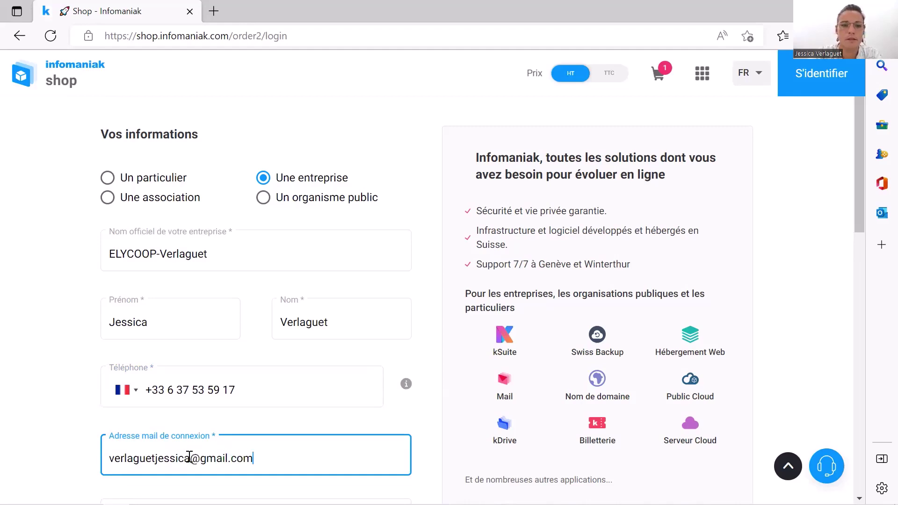
scroll(269, 425, "down", 3)
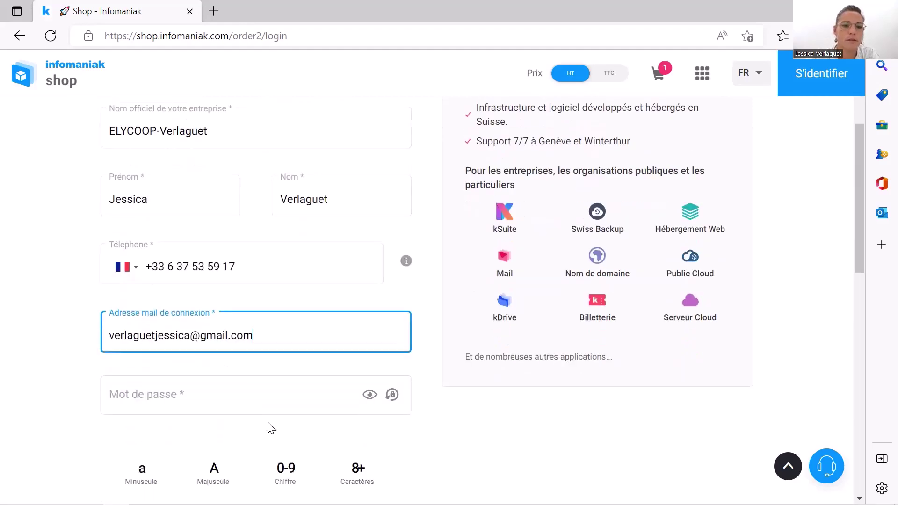
left_click(222, 380)
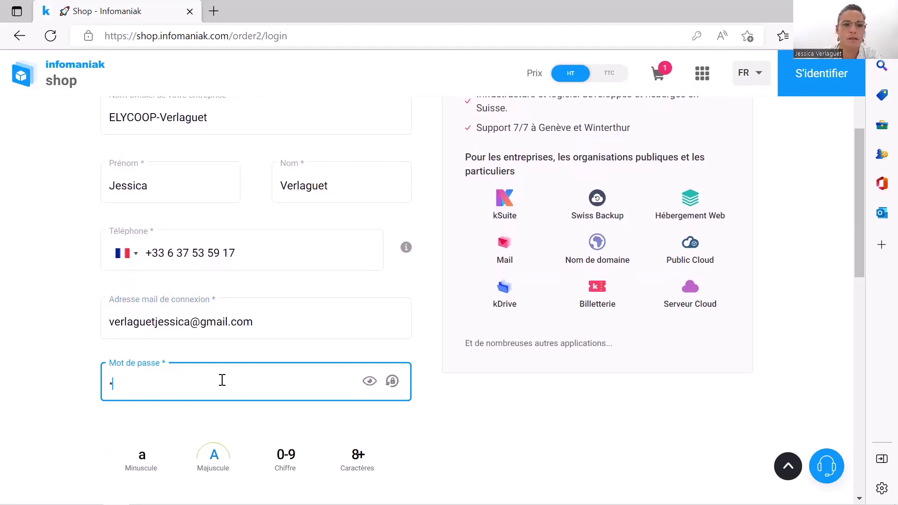
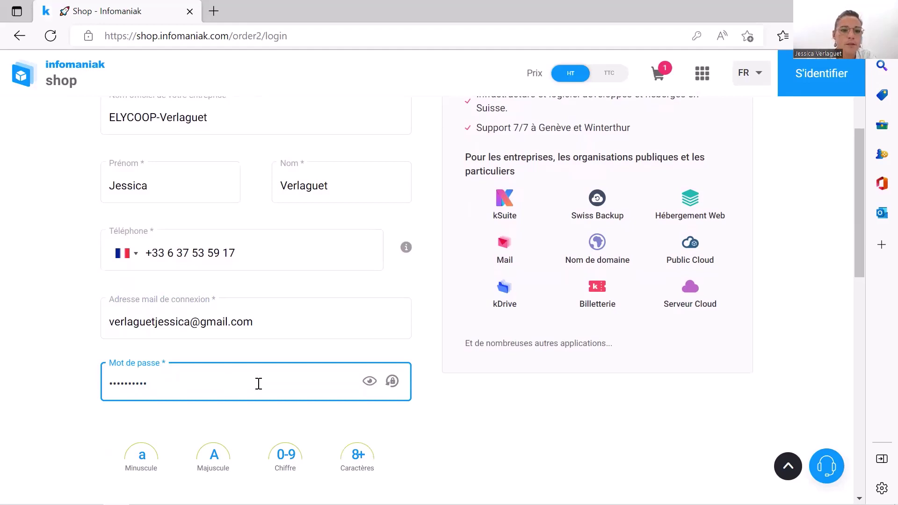
scroll(309, 410, "down", 3)
left_click(190, 386)
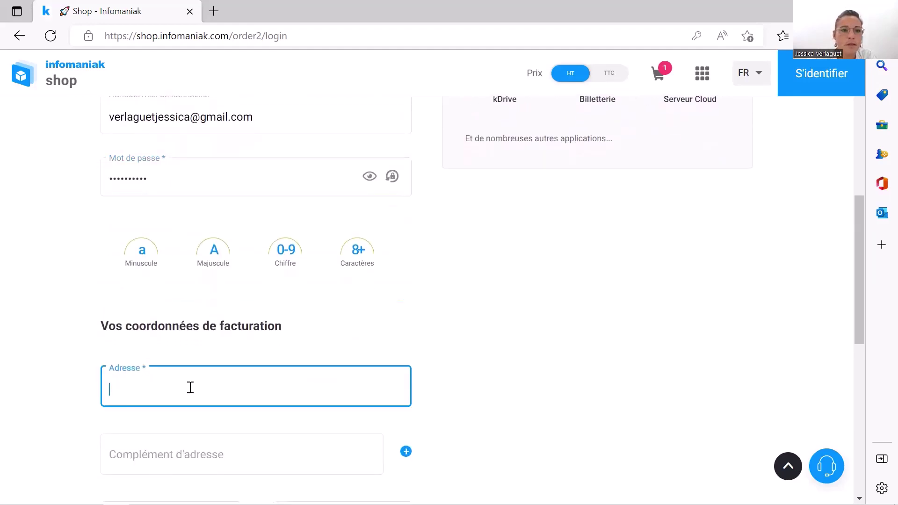
Fill in the billing address lines with the company name and street address
scroll(201, 383, "down", 2)
scroll(202, 384, "down", 1)
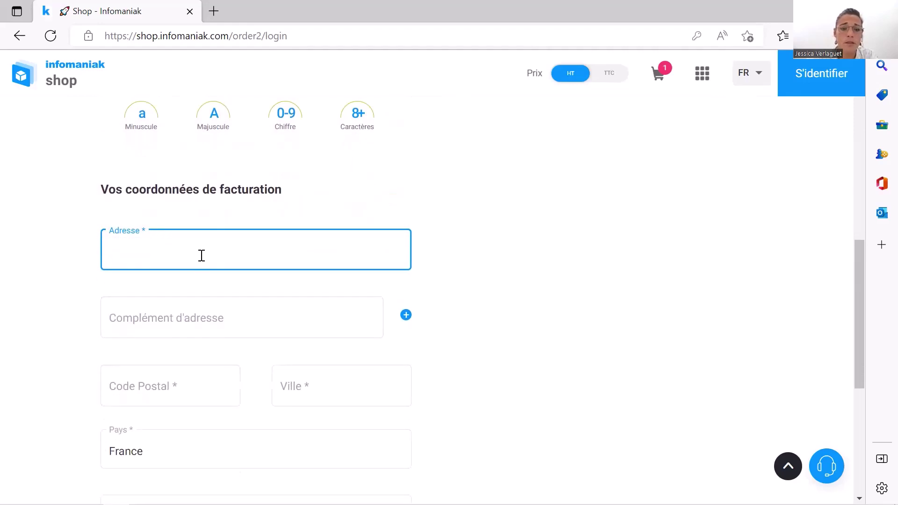
type("ELYCOOP")
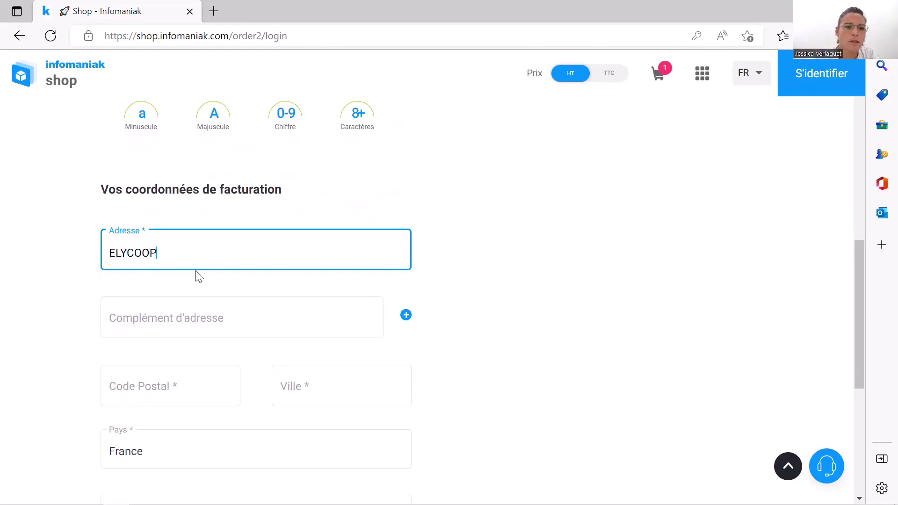
left_click(180, 318)
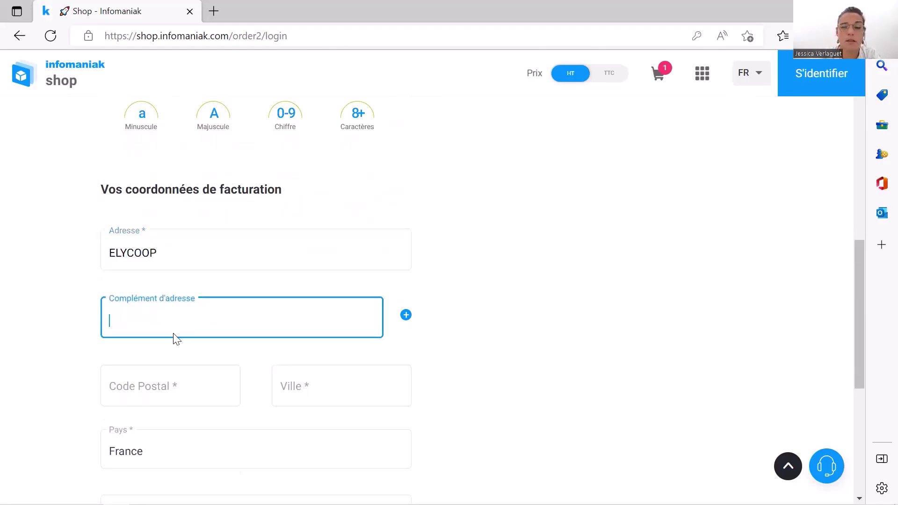
type("Pole ")
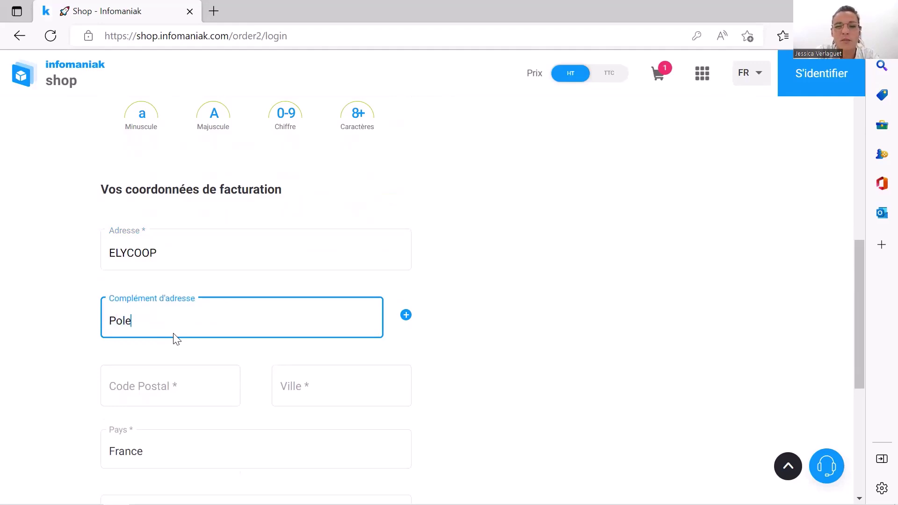
type("Pi")
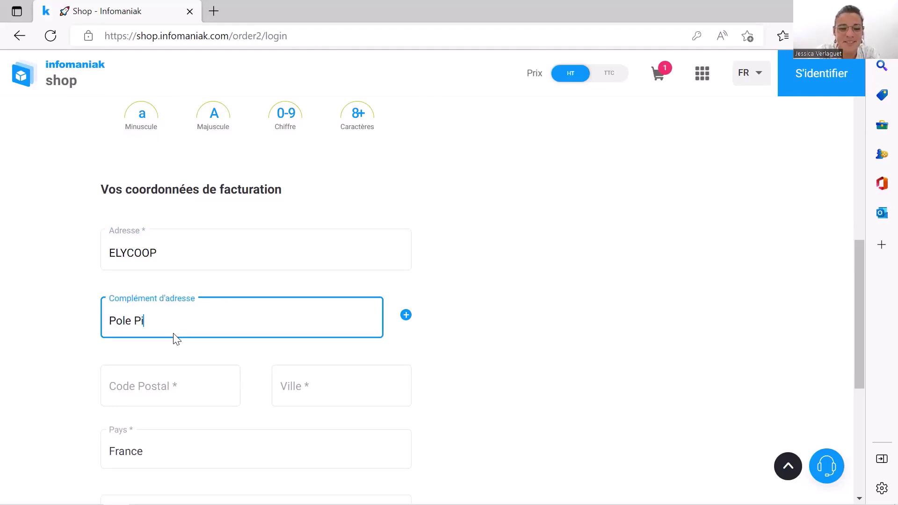
type("xe")
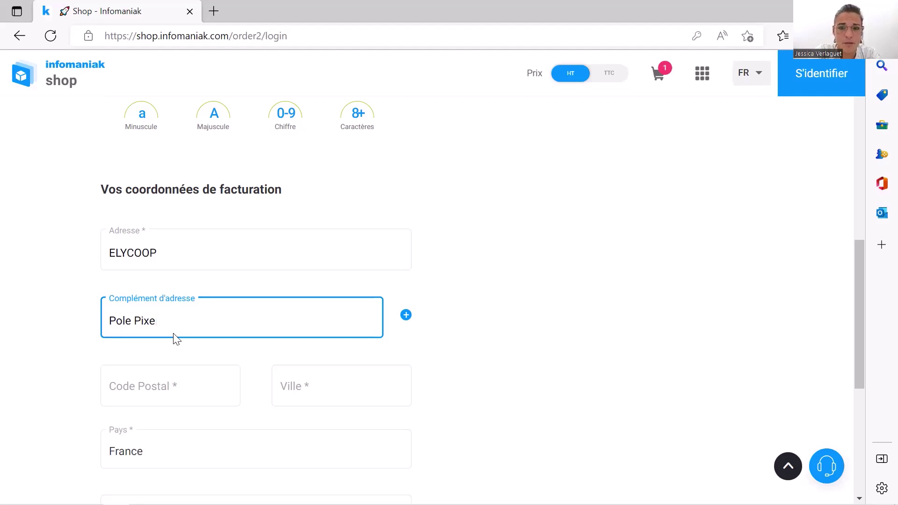
key("BackSpace")
key("BackSpace")
key("BackSpace")
key("BackSpace")
key("BackSpace")
key("BackSpace")
key("BackSpace")
key("BackSpace")
key("BackSpace")
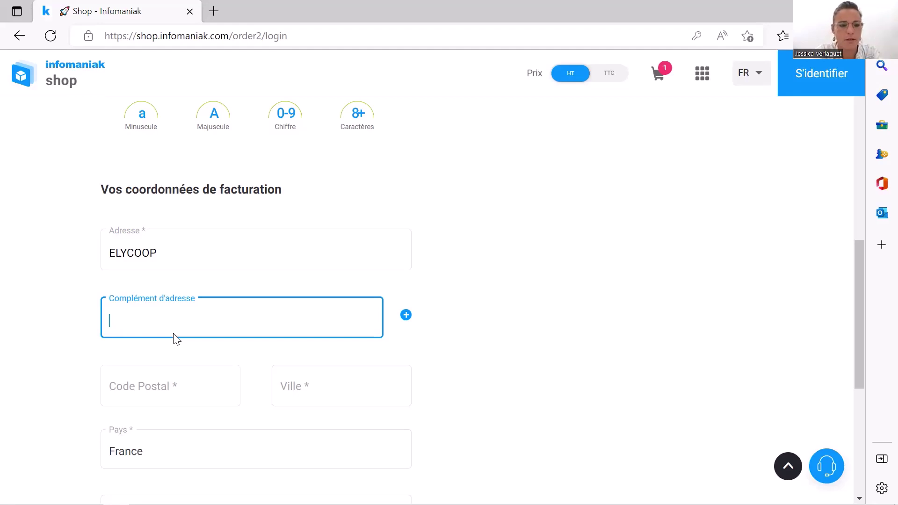
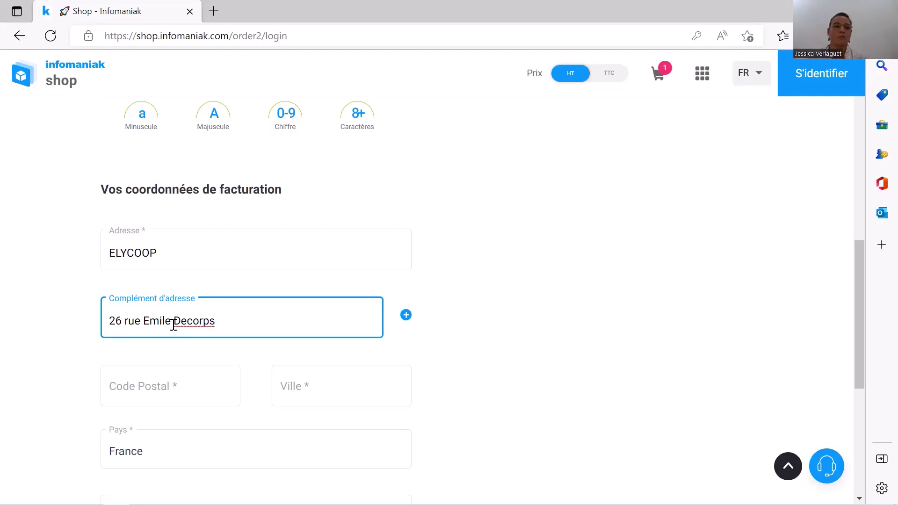
right_click(224, 319)
left_click(249, 315)
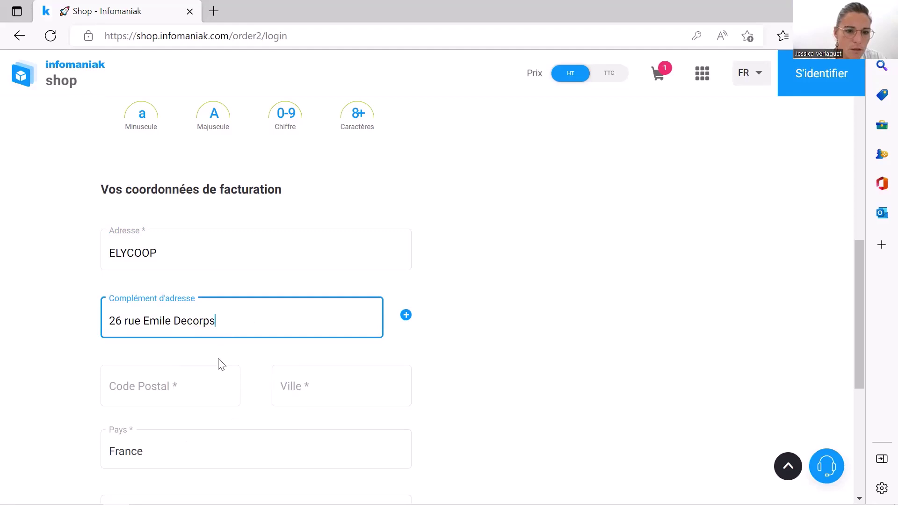
Enter the corrected billing postal code and the matching city
left_click(206, 385)
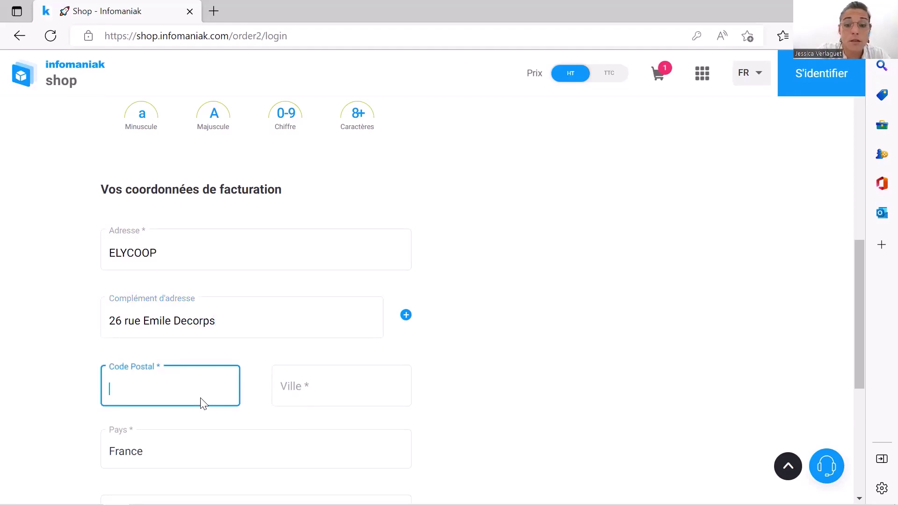
type("6900")
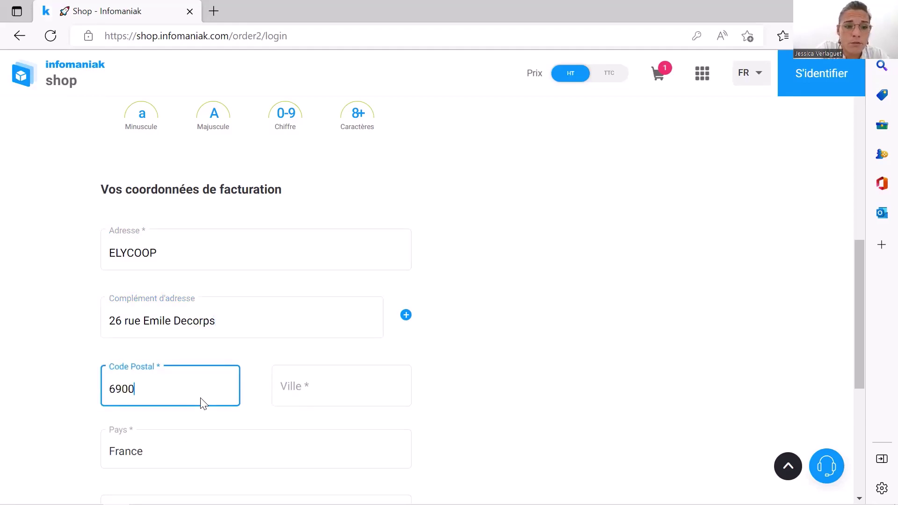
key("BackSpace")
key("BackSpace")
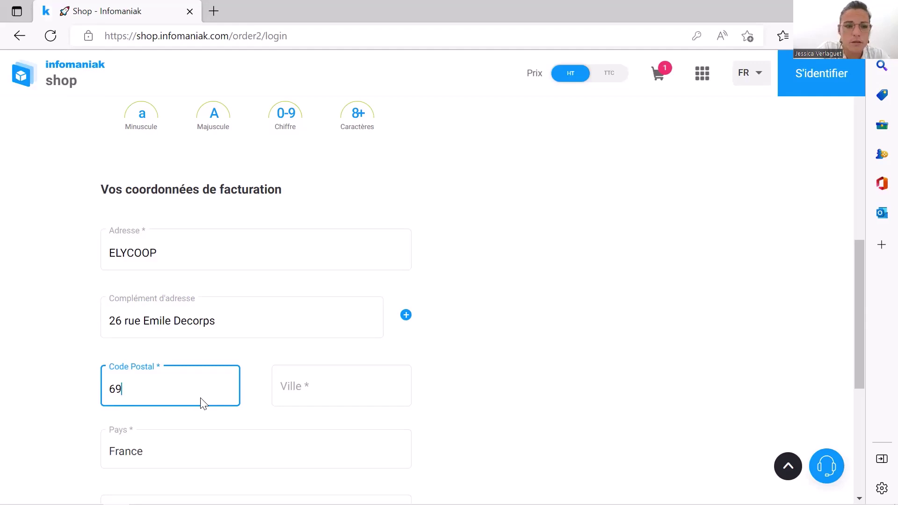
type("100")
key("Tab")
type("V")
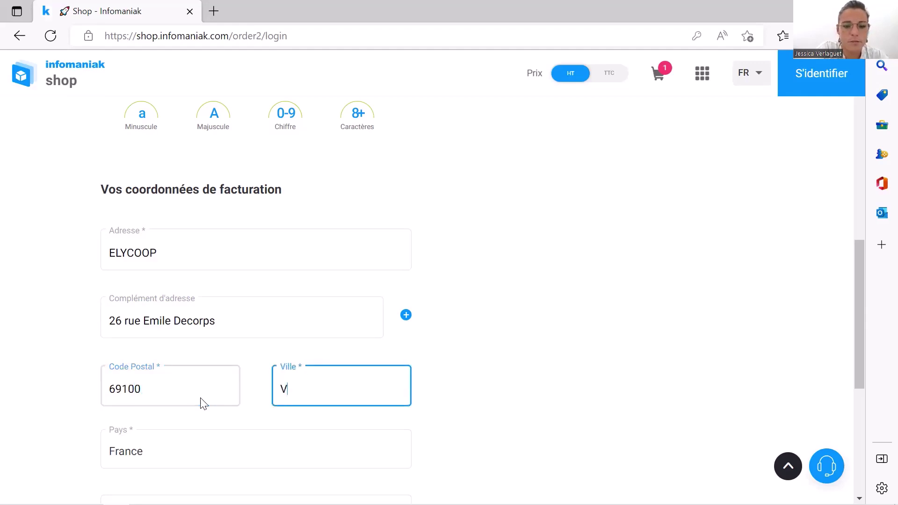
type("illeurb")
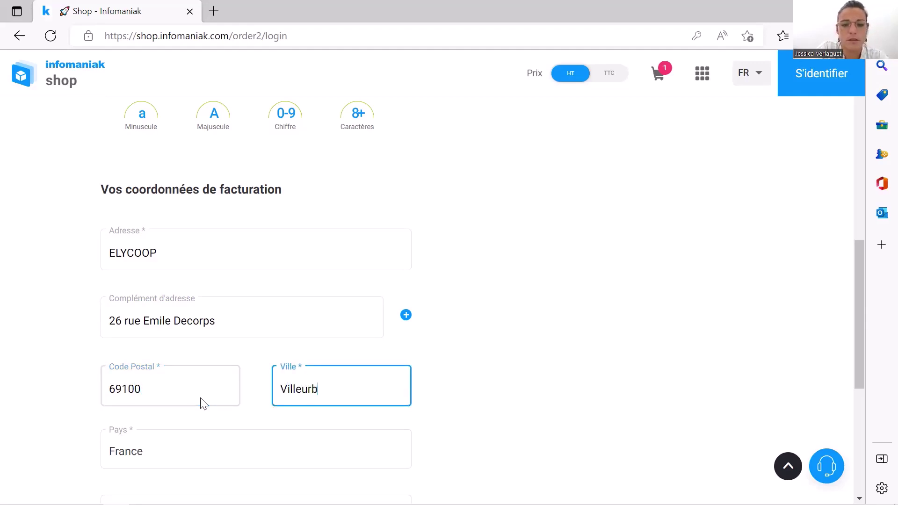
type("anne")
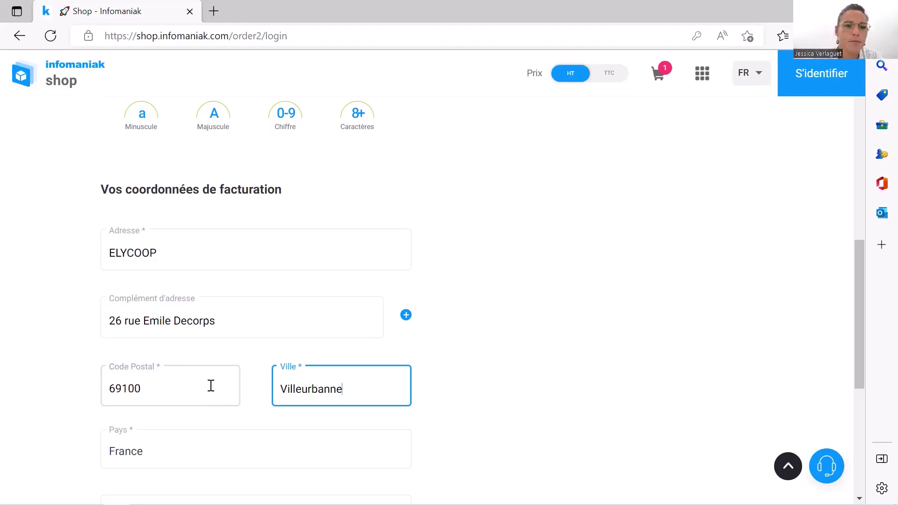
scroll(209, 393, "down", 3)
scroll(205, 379, "down", 2)
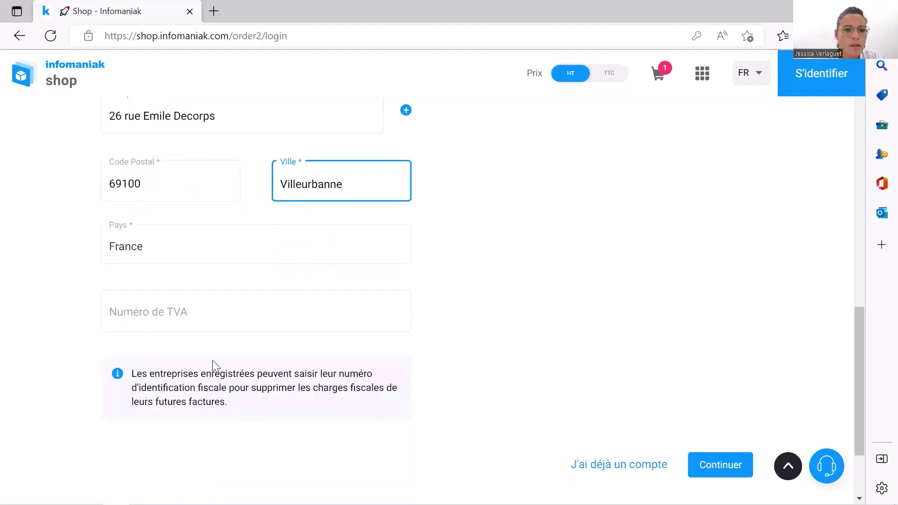
Leave the VAT number empty and submit the billing details to create the account
left_click(213, 318)
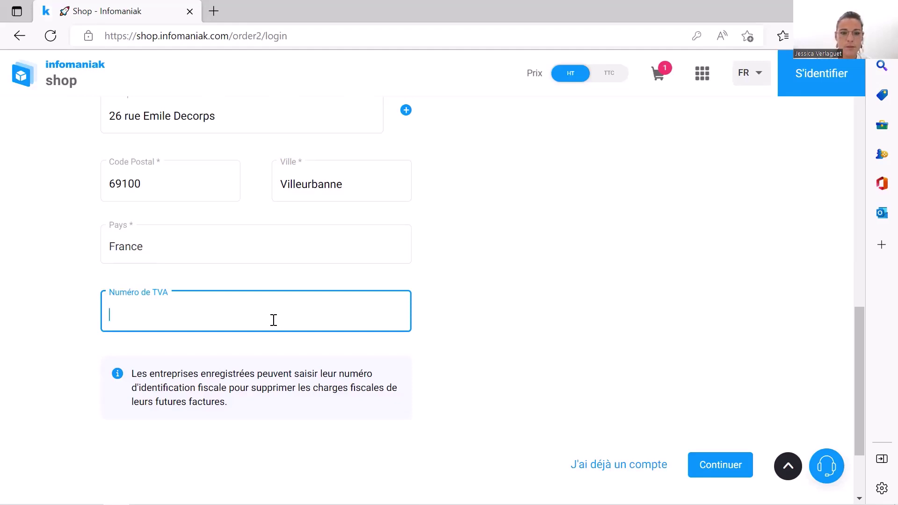
left_click(720, 464)
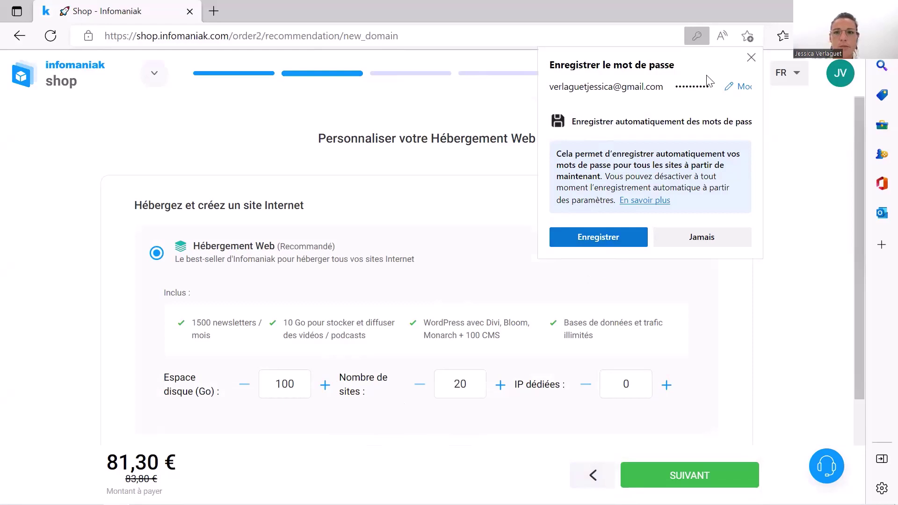
Save the password in the browser and keep Hébergement Web at 5,75 €/month with 100 Go and 20 sites
left_click(700, 241)
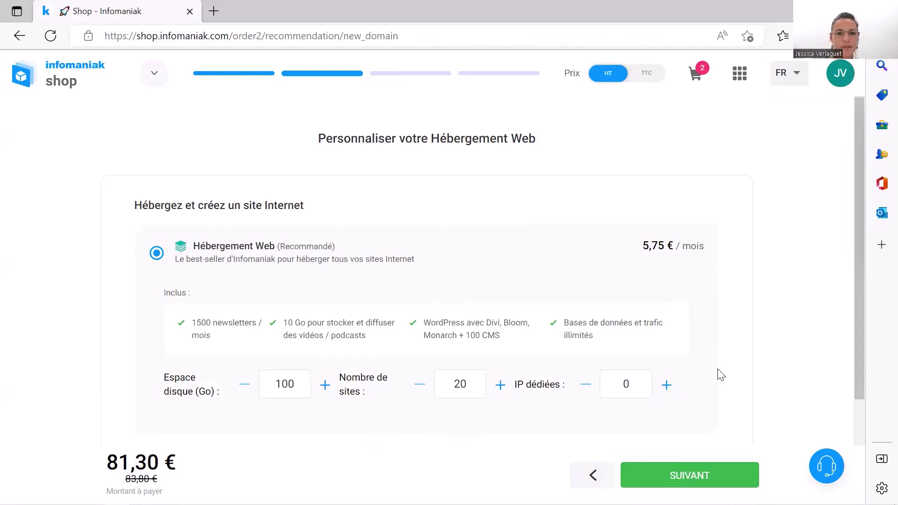
scroll(720, 374, "down", 2)
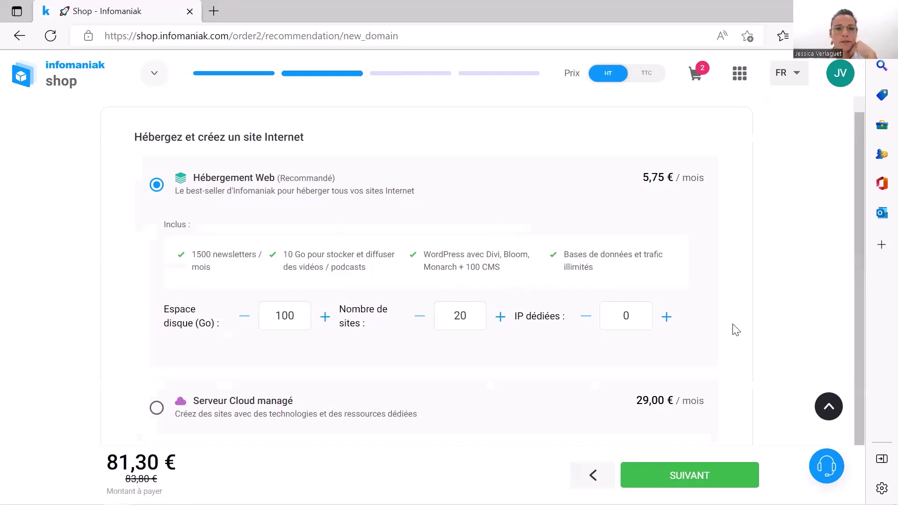
scroll(532, 422, "down", 1)
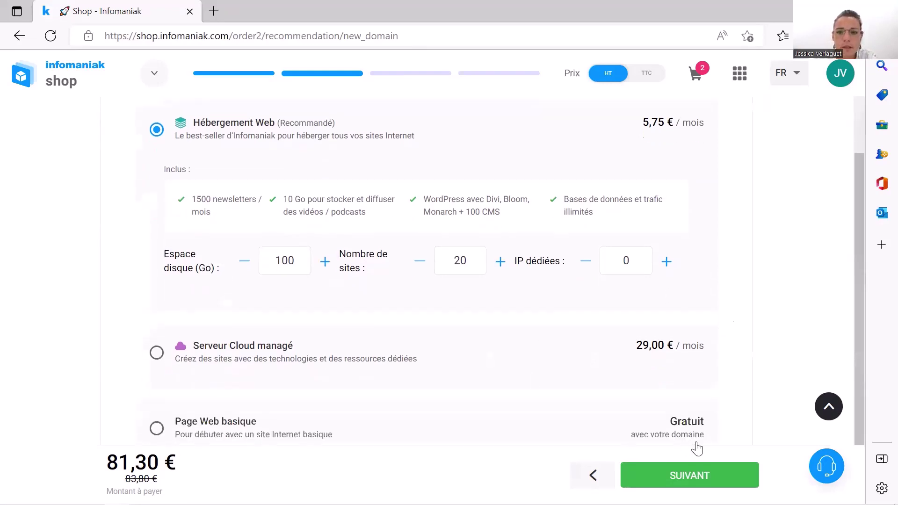
Confirm the hosting plan and choose 'Non, je n'ai pas encore besoin d'adresse mail'
left_click(685, 475)
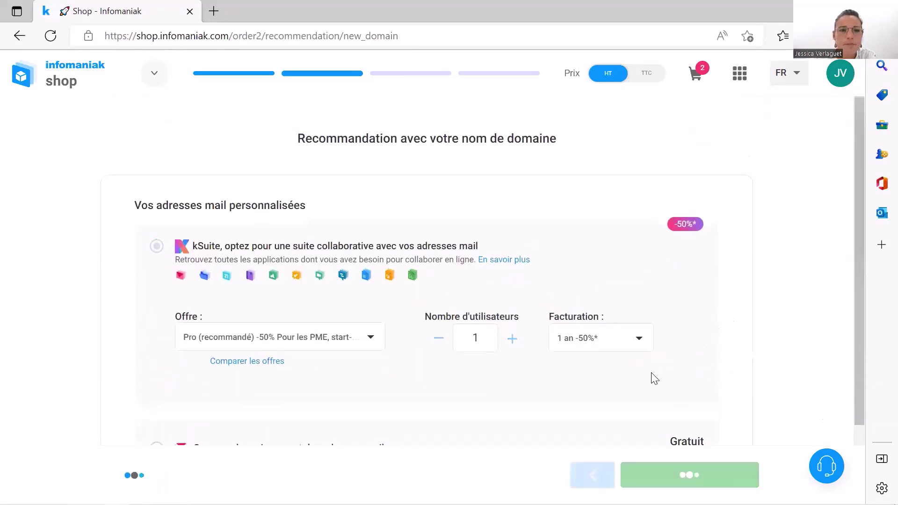
scroll(575, 395, "down", 2)
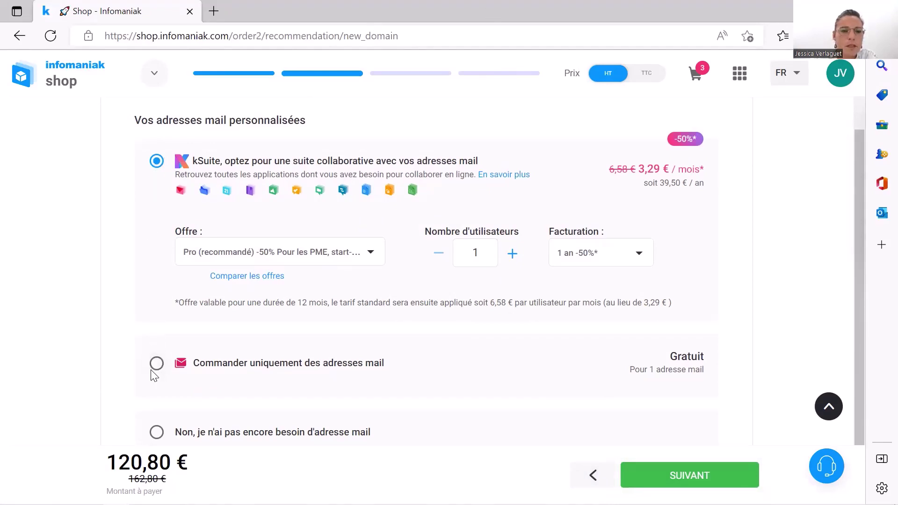
left_click(157, 432)
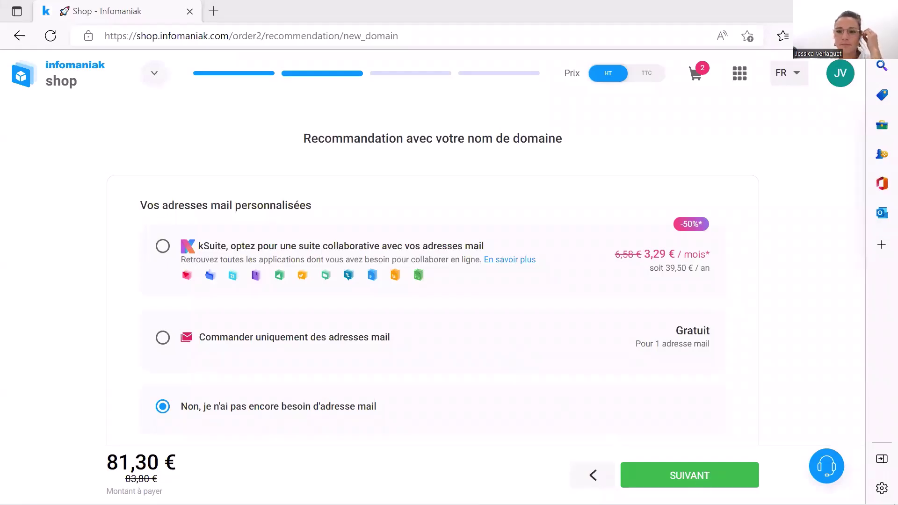
Continue past the mail recommendation page to the domain owner step
left_click(645, 475)
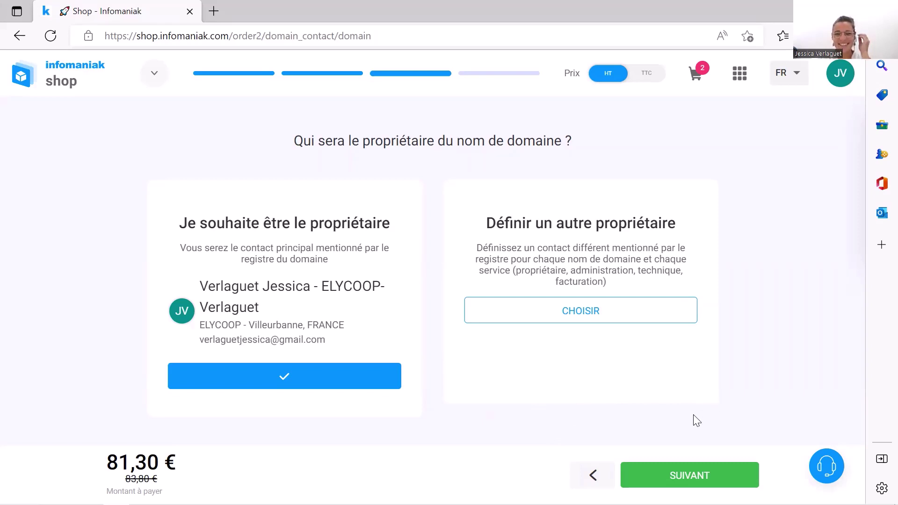
Keep yourself as domain owner, go to payment, and remove the Domain Plus option
left_click(691, 475)
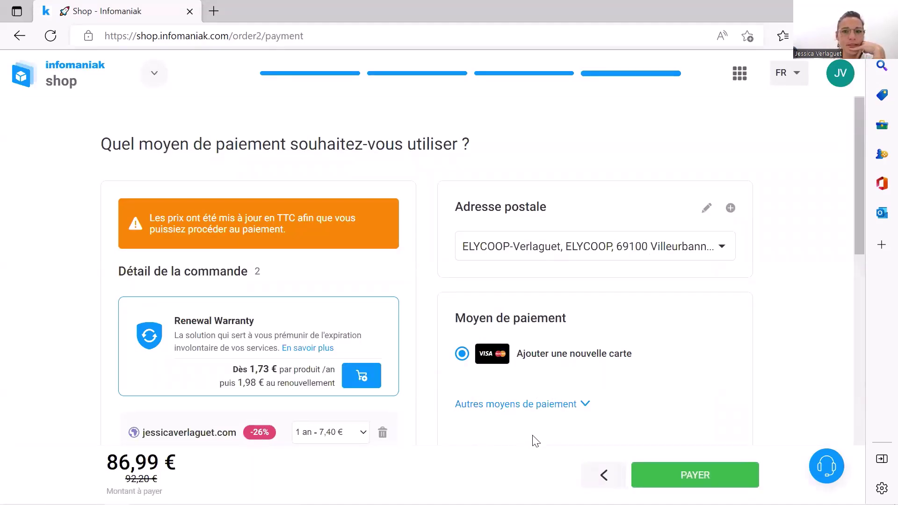
scroll(643, 419, "down", 2)
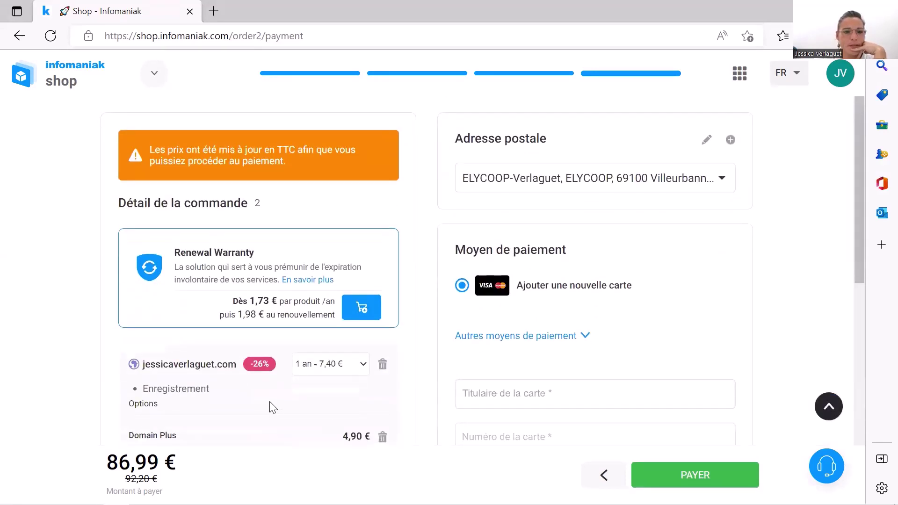
scroll(247, 407, "down", 2)
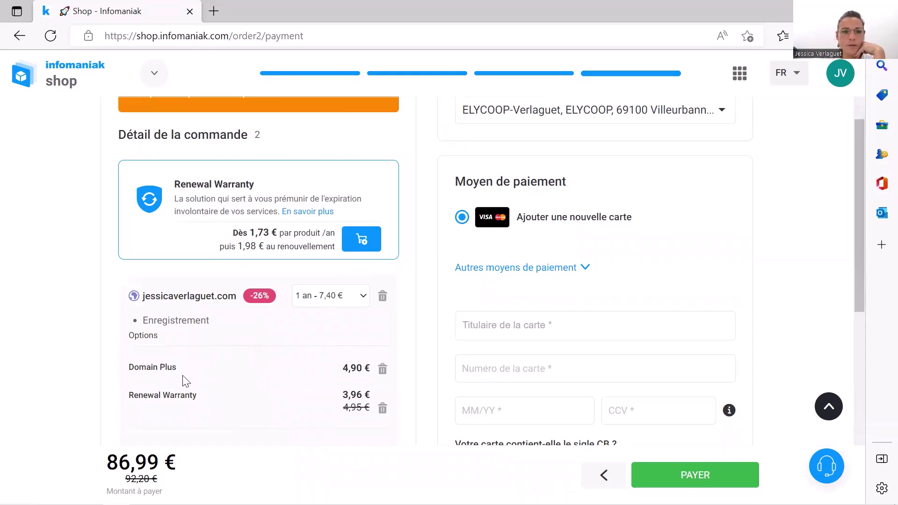
scroll(218, 377, "down", 1)
scroll(219, 377, "down", 2)
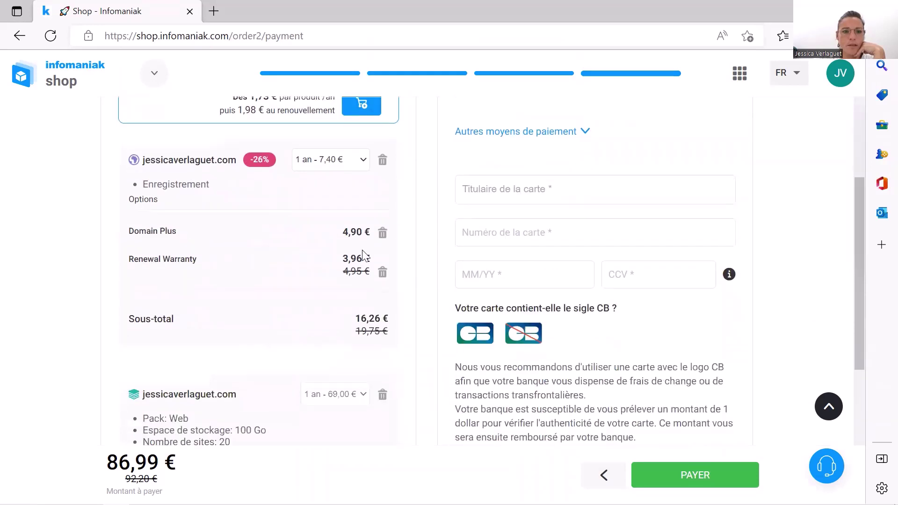
left_click(382, 234)
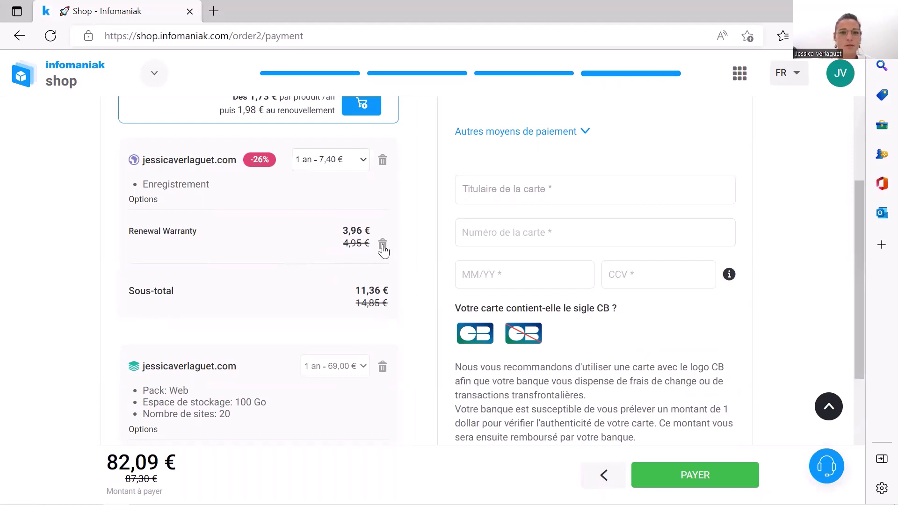
Remove the Renewal Warranty from both the domain and the hosting pack, bringing the total to 76,40 €
left_click(383, 247)
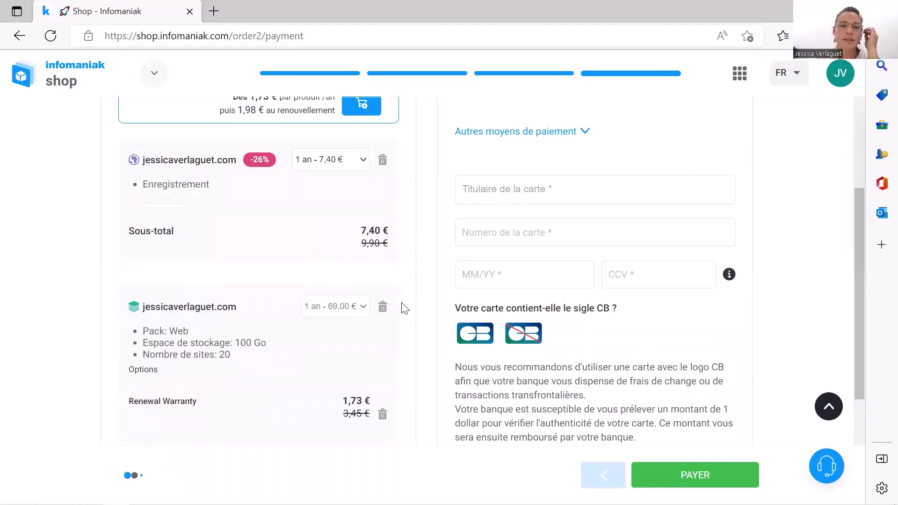
scroll(395, 337, "down", 2)
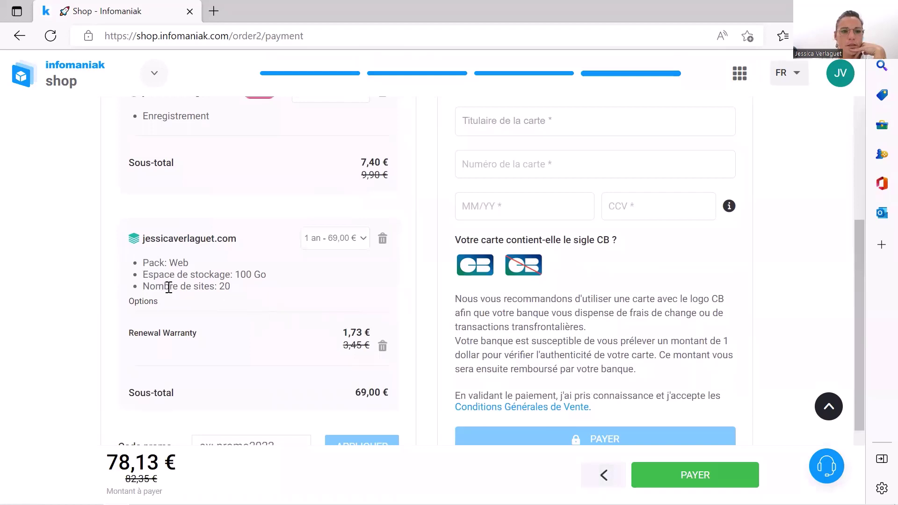
scroll(228, 318, "down", 2)
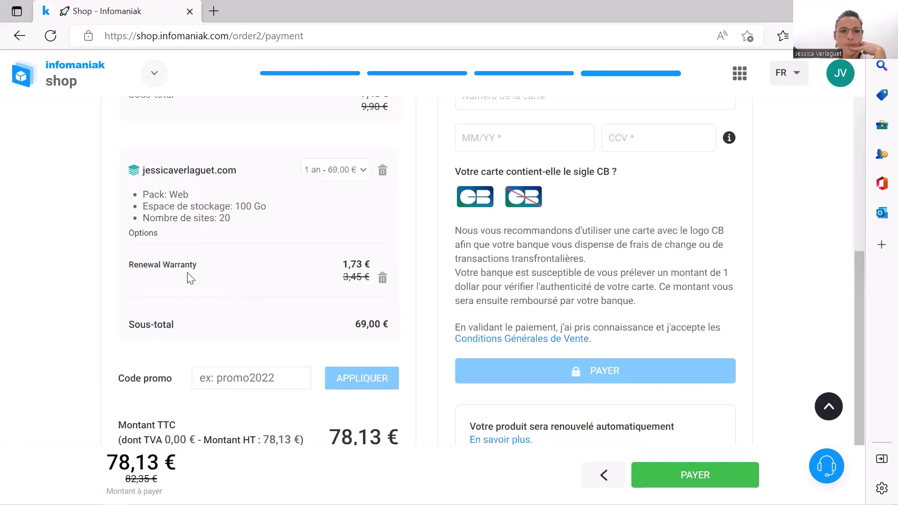
left_click(383, 279)
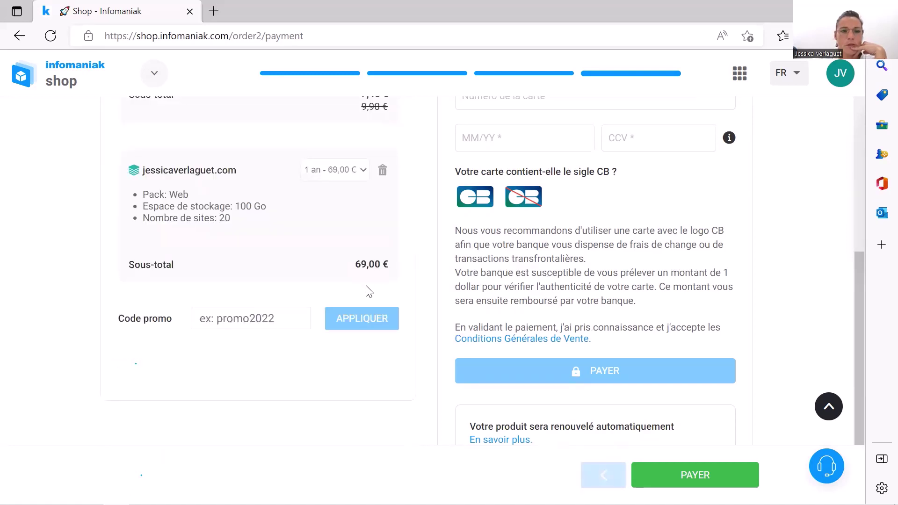
left_click(336, 267)
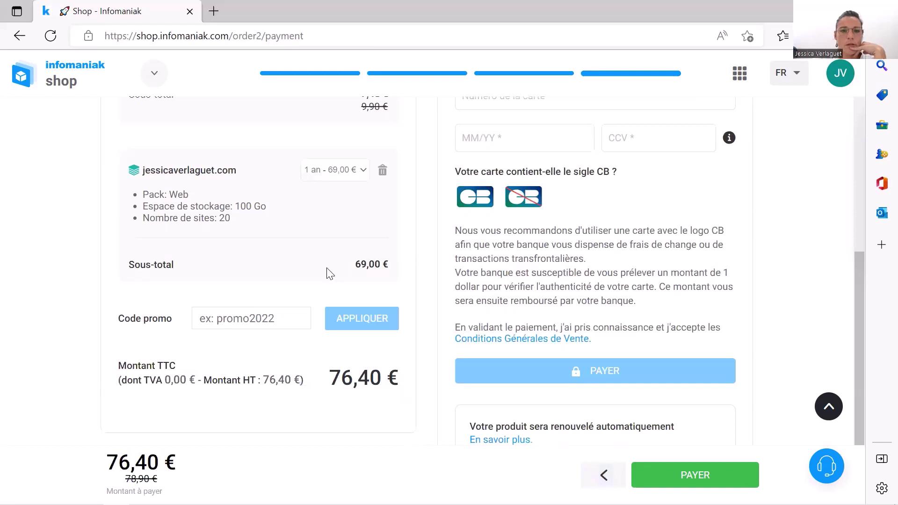
scroll(318, 290, "down", 2)
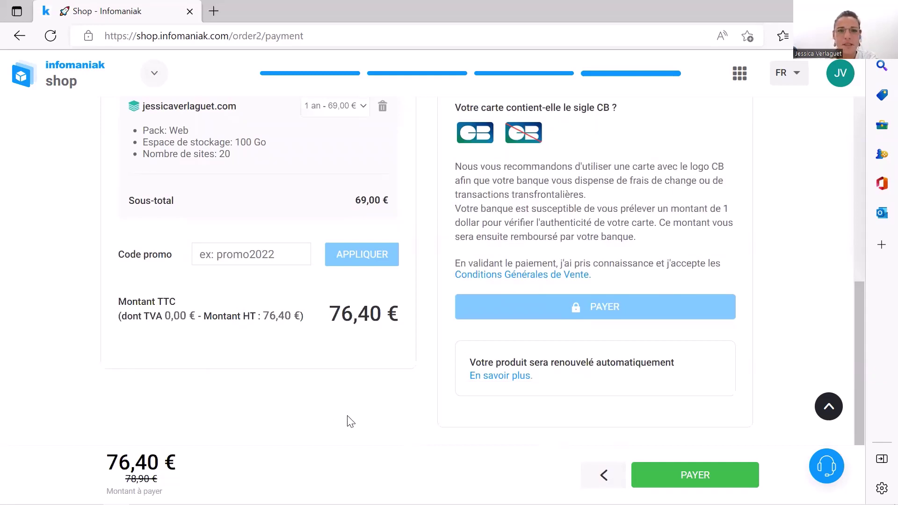
scroll(350, 421, "up", 10)
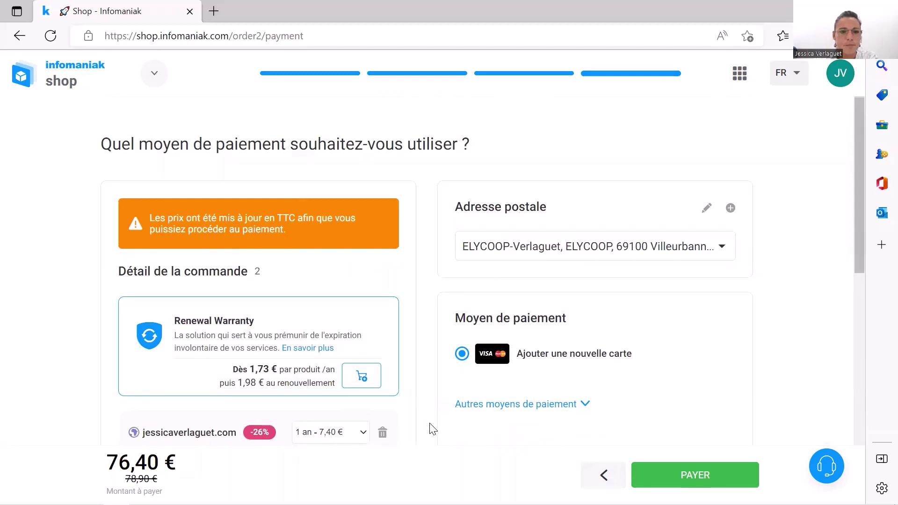
Scroll through the 76,40 € order summary on the payment page to review it
scroll(432, 428, "down", 3)
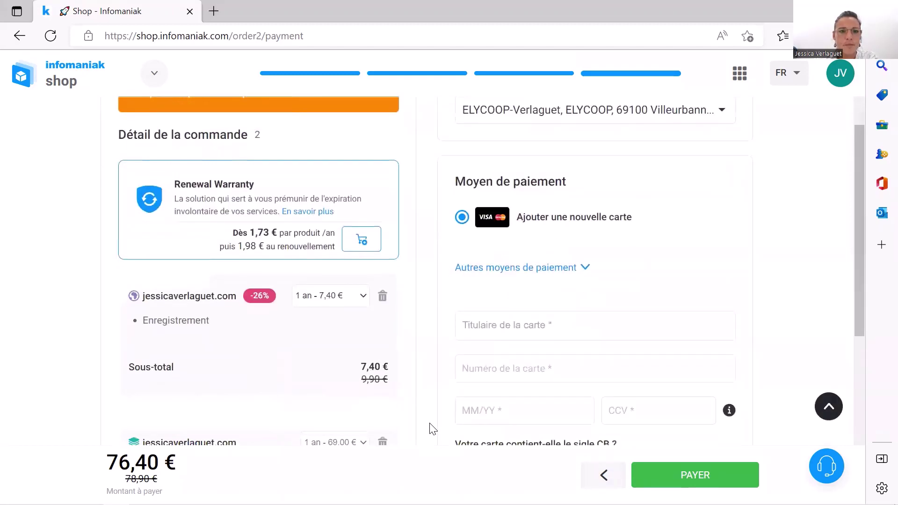
scroll(433, 428, "down", 5)
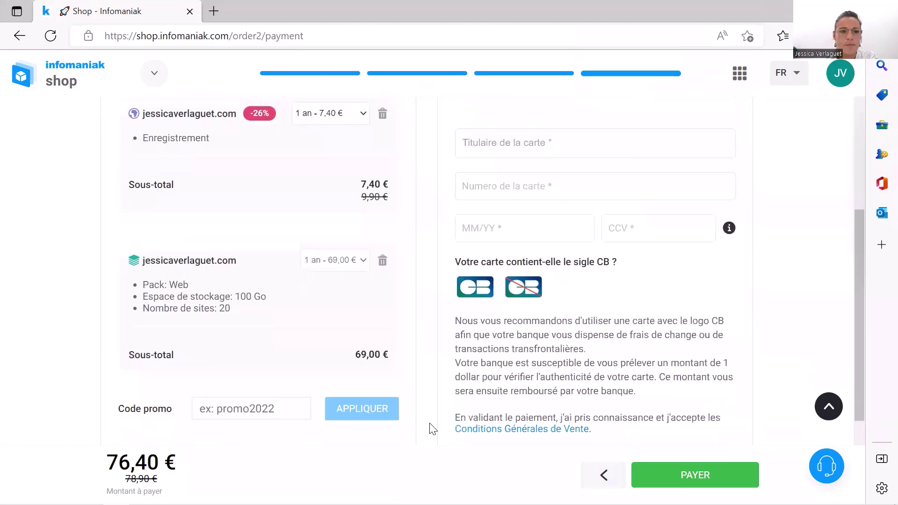
scroll(433, 428, "down", 2)
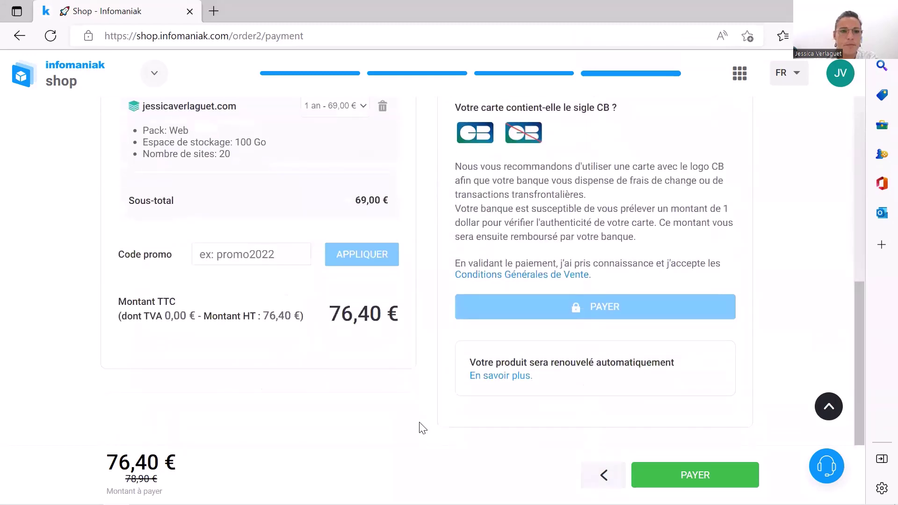
scroll(467, 422, "up", 6)
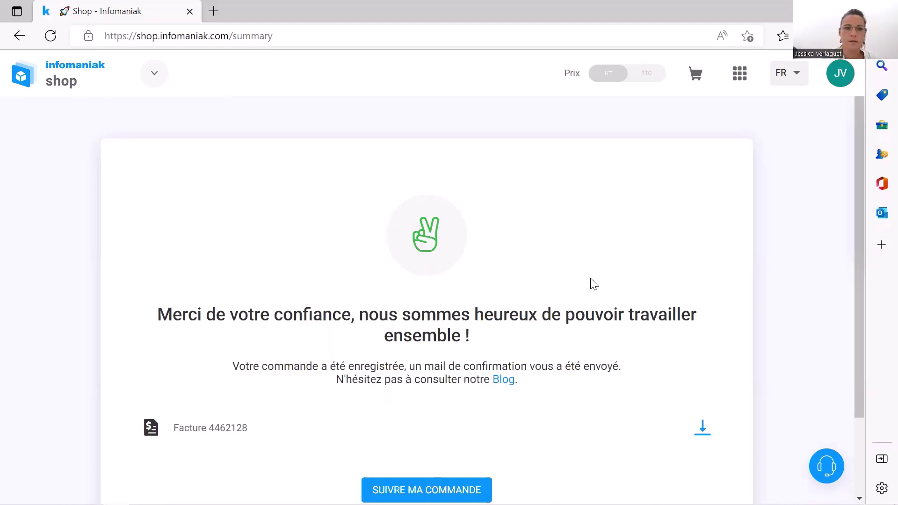
View the paid 76,40 EUR invoice PDF in a new tab, then return to the Shop tab
scroll(550, 290, "down", 1)
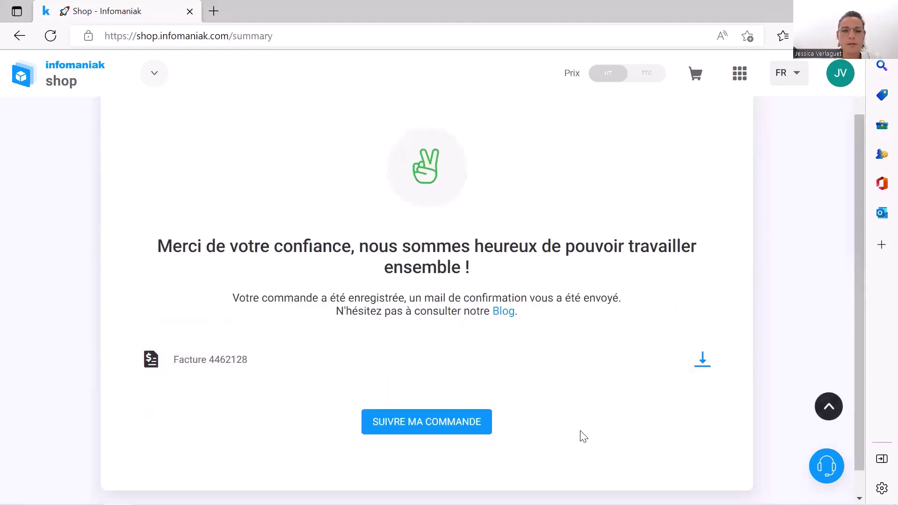
left_click(703, 367)
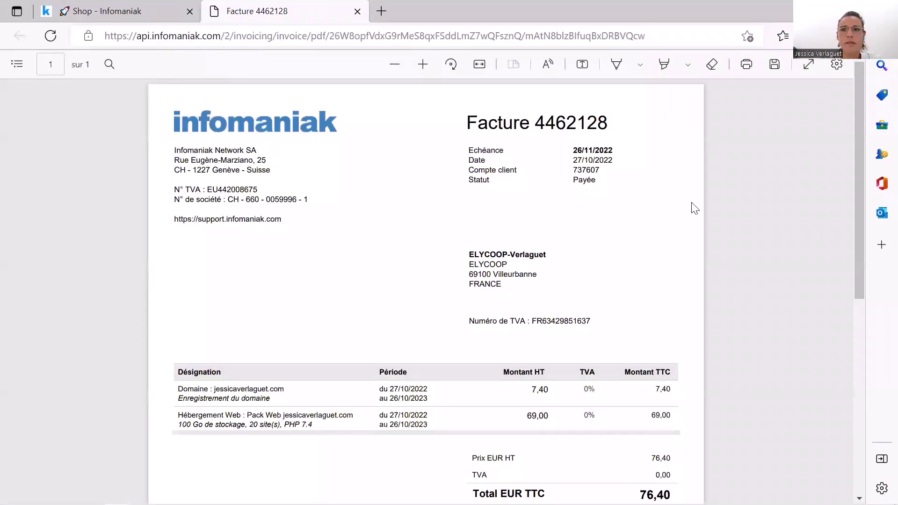
scroll(693, 203, "down", 1)
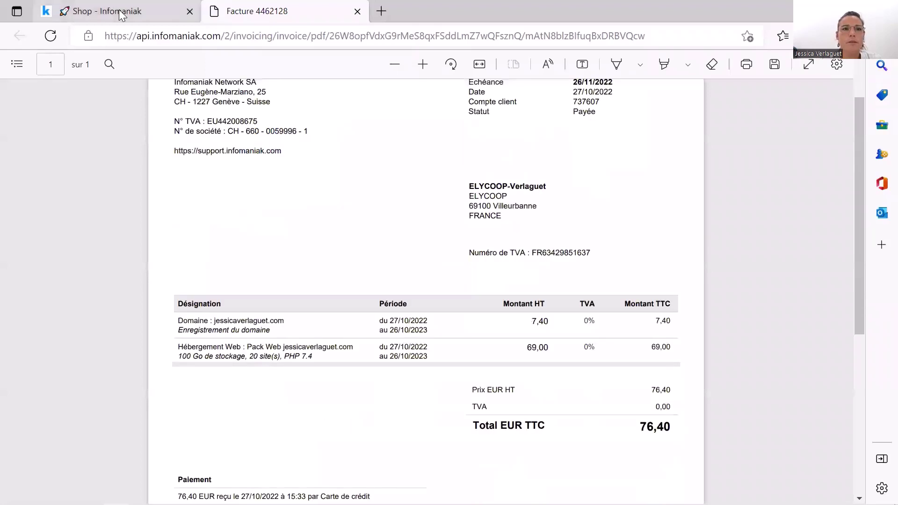
left_click(121, 13)
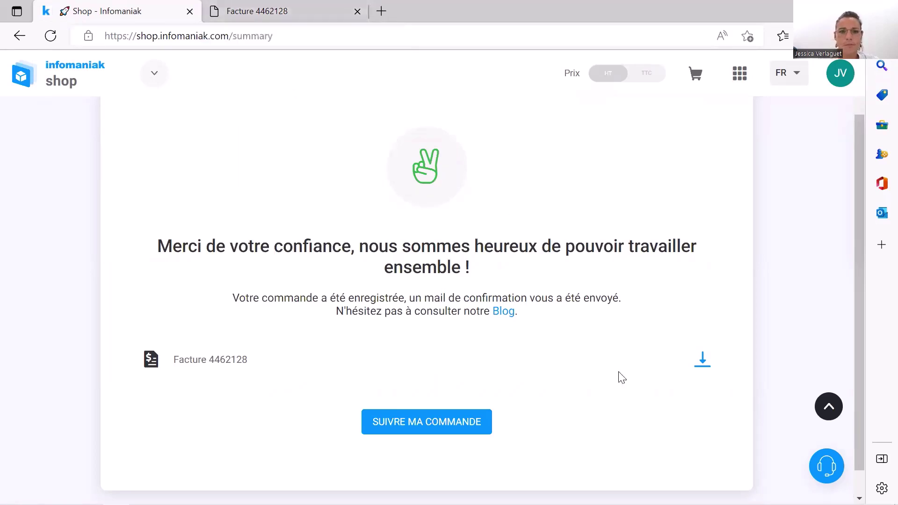
scroll(584, 407, "down", 1)
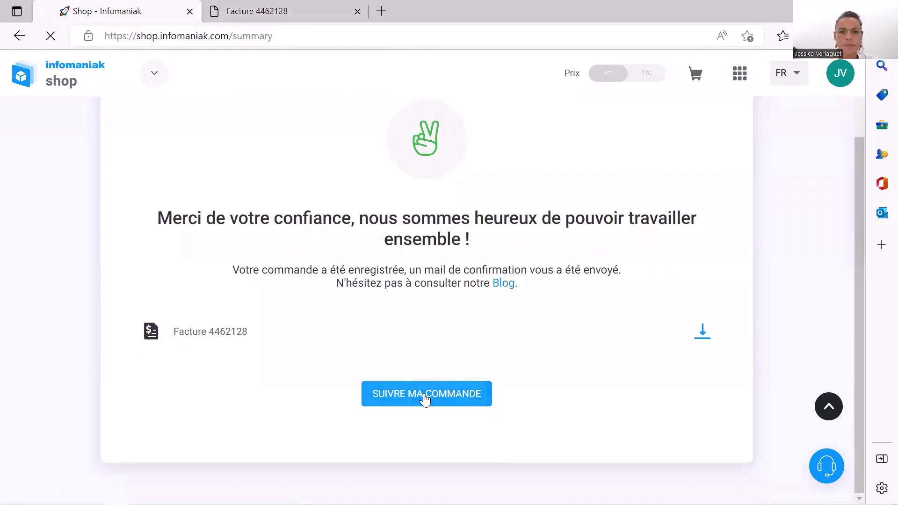
Open the order tracking page via SUIVRE MA COMMANDE and scroll through its progress steps
left_click(425, 399)
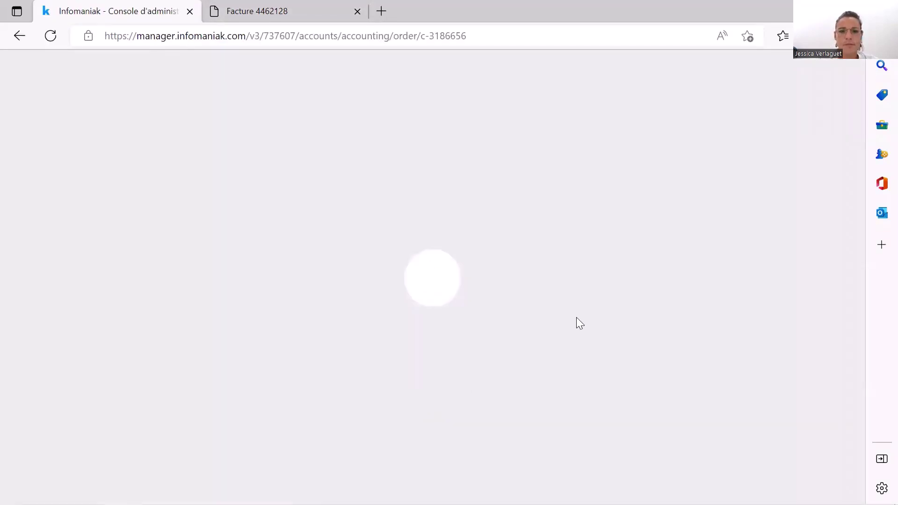
scroll(576, 317, "down", 1)
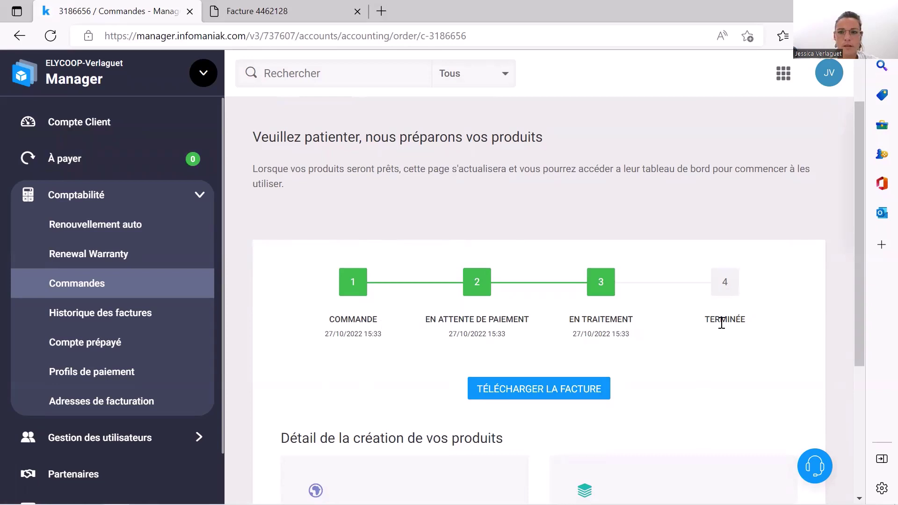
scroll(714, 366, "down", 1)
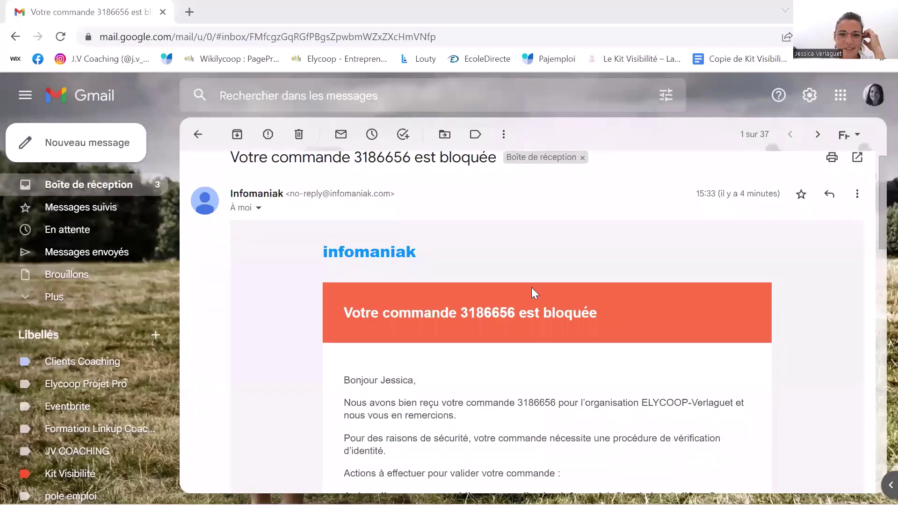
Scroll through the 'commande bloquée' email's Infomaniak Check verification steps down to the QR code
scroll(531, 290, "down", 1)
scroll(594, 290, "down", 1)
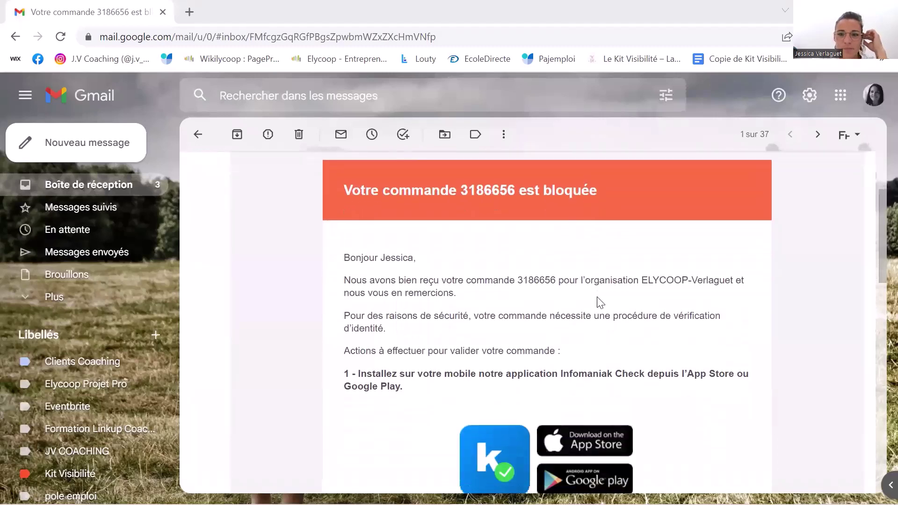
scroll(603, 302, "down", 1)
scroll(631, 306, "up", 1)
scroll(673, 365, "down", 3)
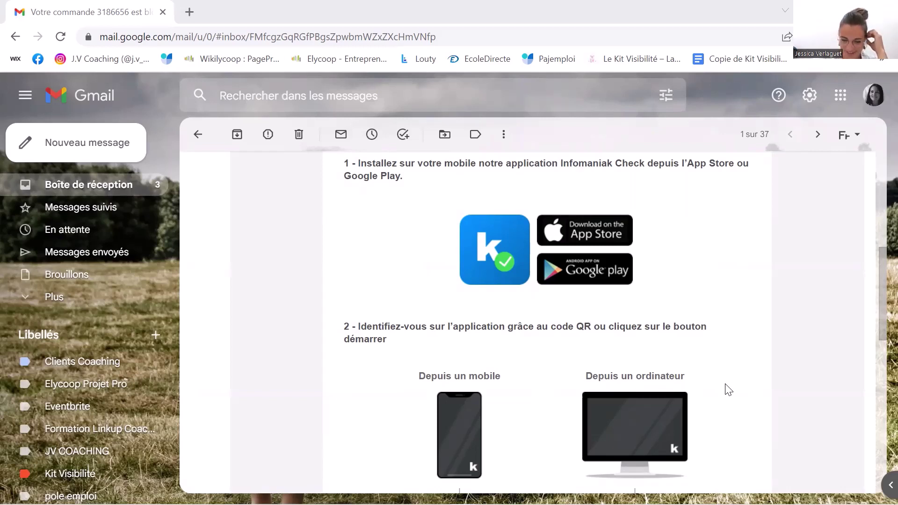
scroll(729, 387, "down", 1)
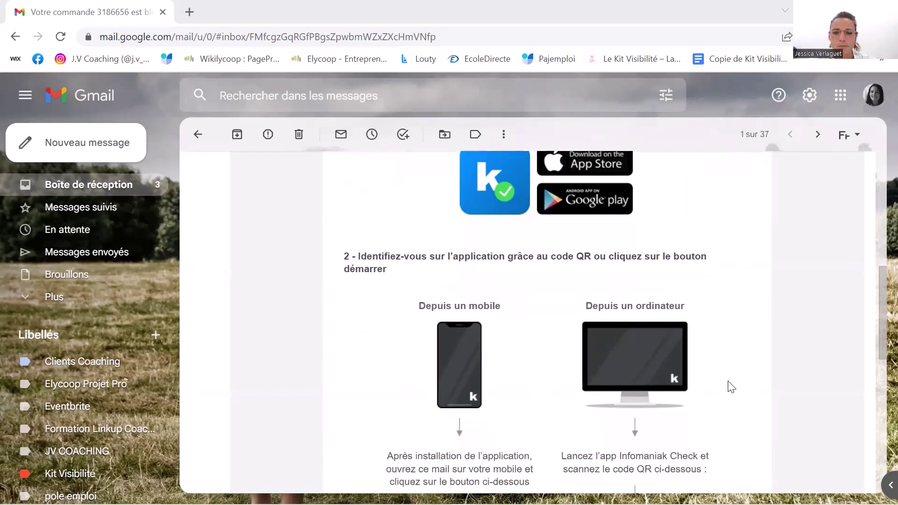
scroll(735, 388, "down", 1)
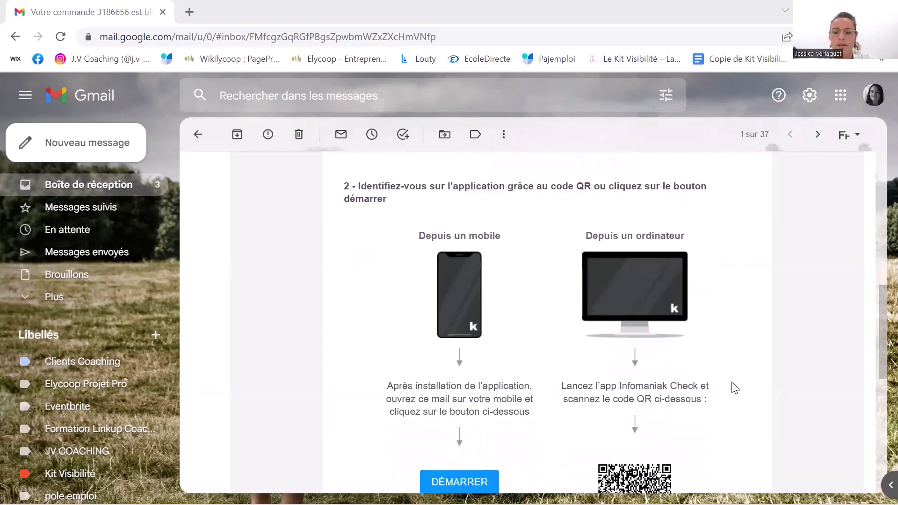
scroll(734, 398, "down", 1)
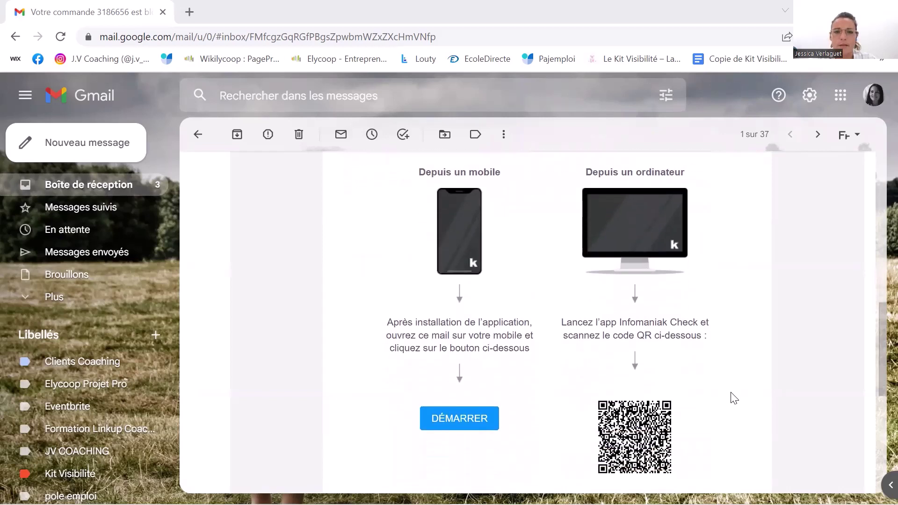
scroll(734, 399, "down", 1)
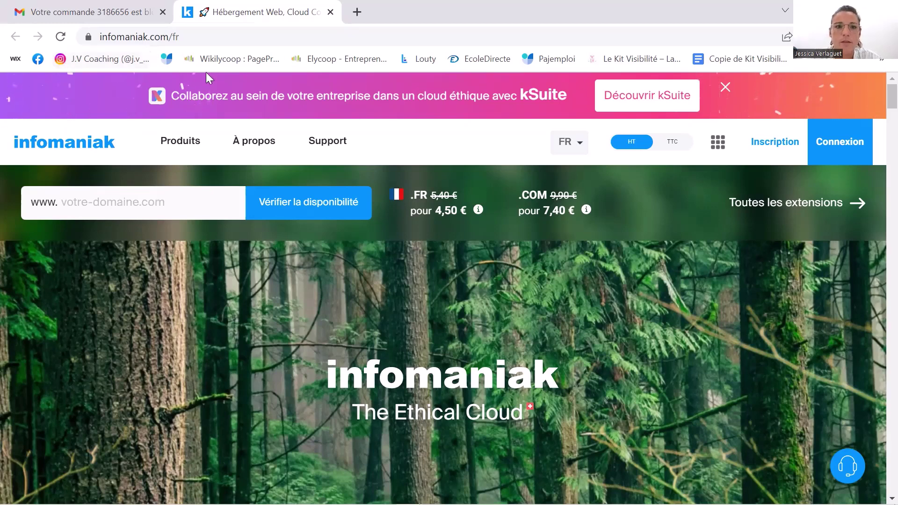
Switch back to the Gmail tab and return to the Boîte de réception inbox
left_click(110, 14)
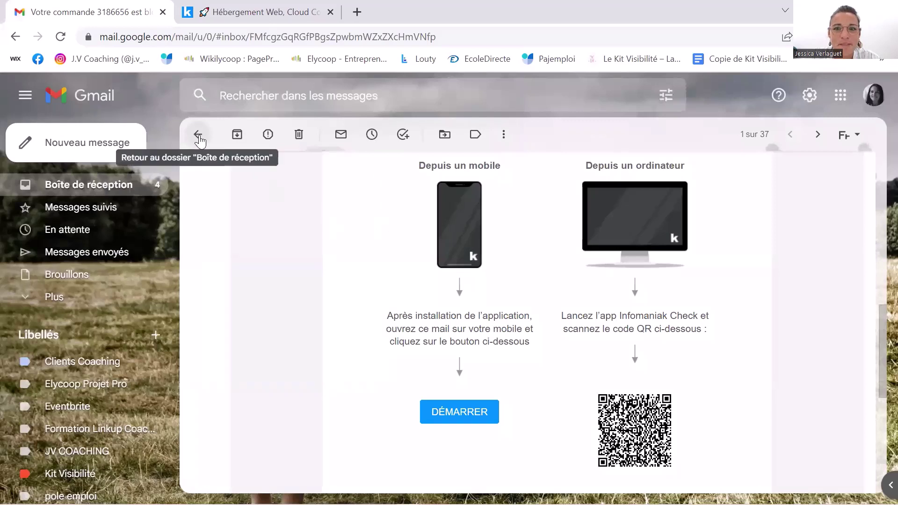
scroll(249, 172, "down", 2)
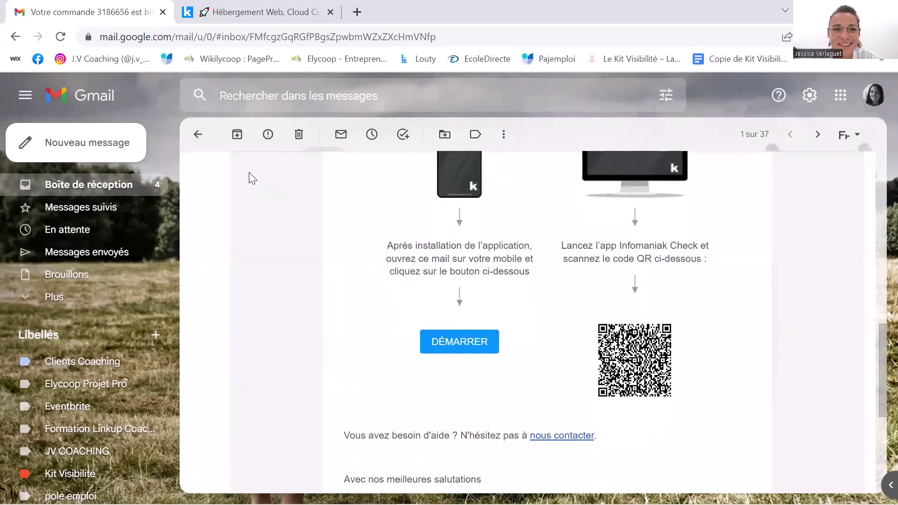
left_click(206, 148)
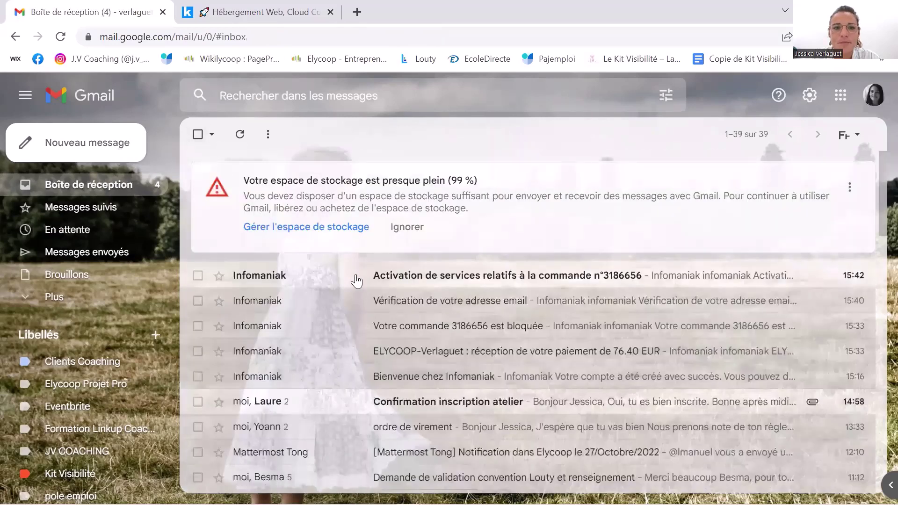
Read the 'Activation de services relatifs à la commande' email confirming the domain and Pack Web active
left_click(394, 281)
scroll(493, 374, "down", 3)
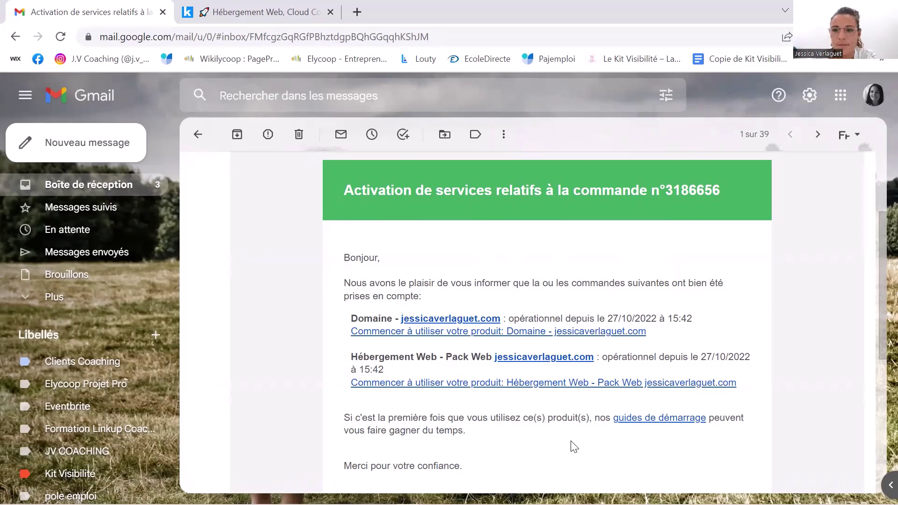
scroll(590, 456, "down", 1)
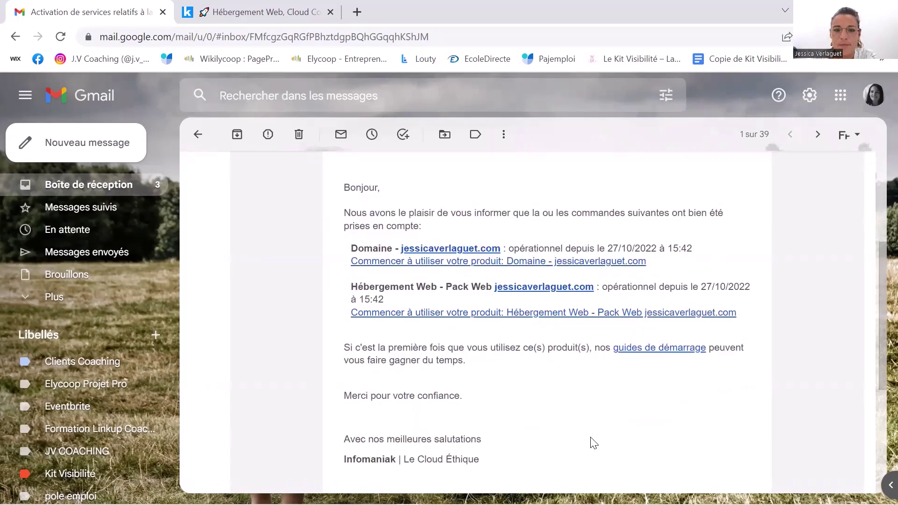